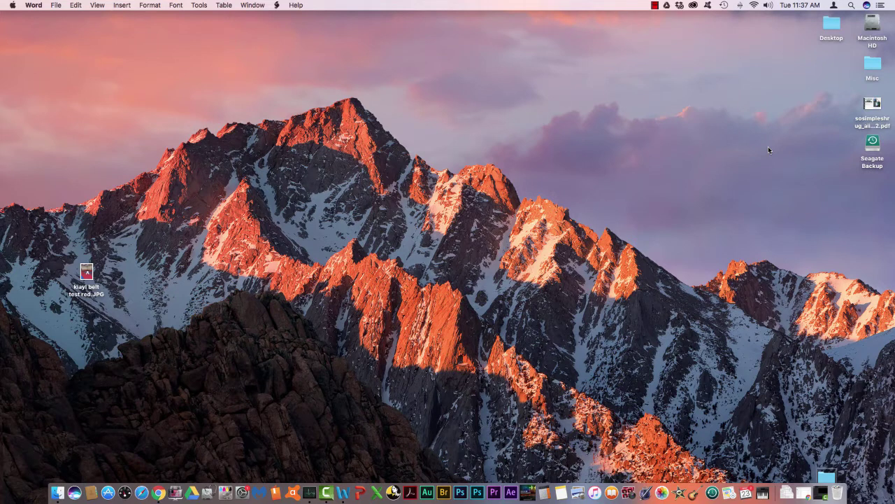
- Create a new desktop folder and rename it 'weather forecast'
{"action": "right_click", "coordinate": [768, 149]}
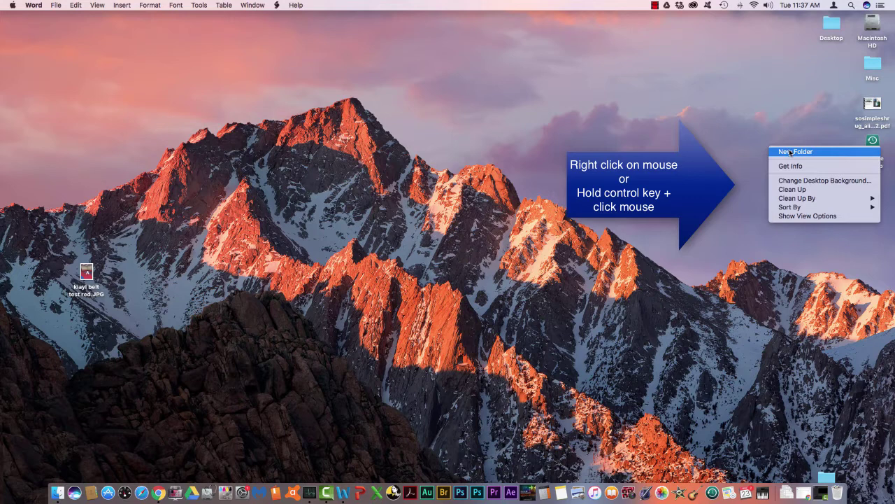
{"action": "left_click", "coordinate": [790, 152]}
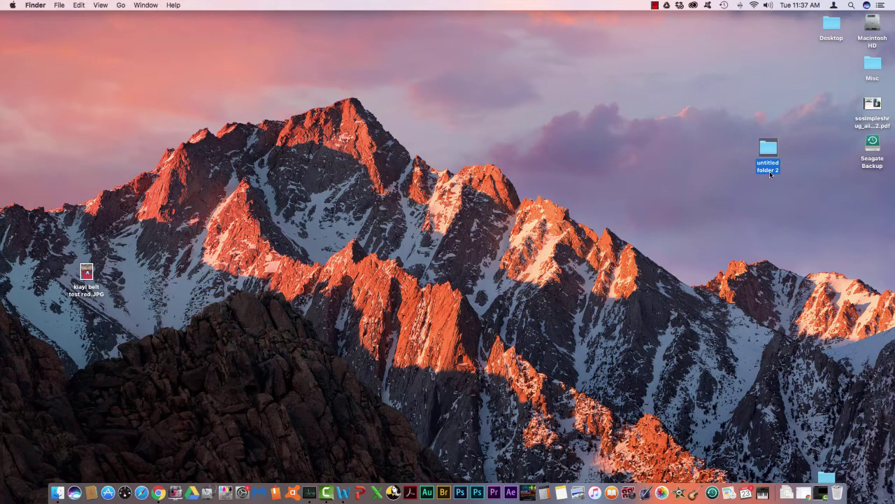
{"action": "right_click", "coordinate": [771, 173]}
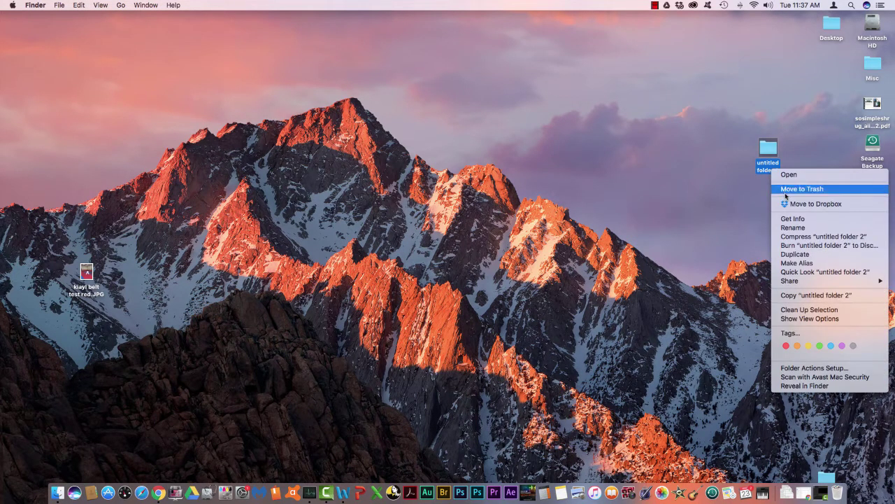
{"action": "left_click", "coordinate": [787, 228]}
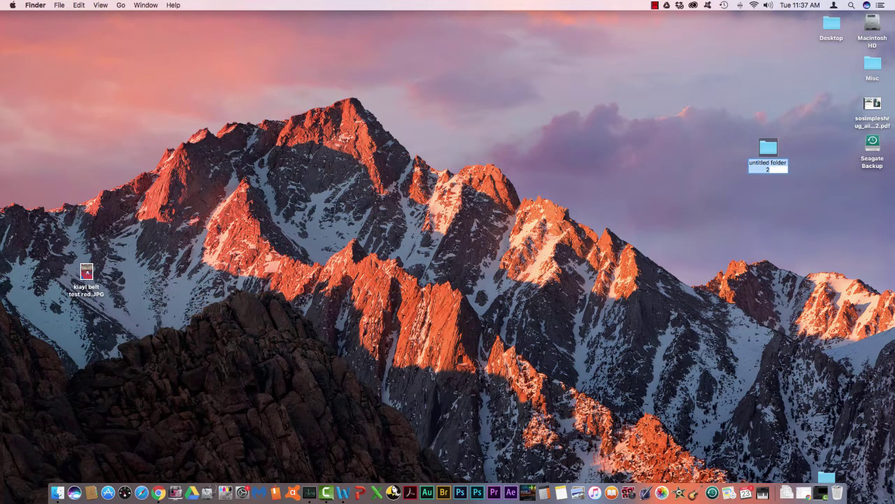
{"action": "type", "text": "weather"}
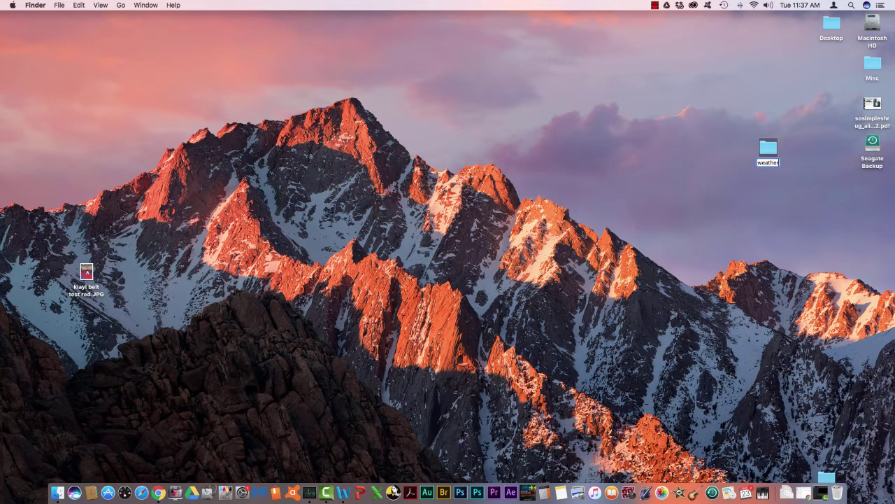
{"action": "type", "text": " forecast"}
{"action": "left_click", "coordinate": [775, 185]}
- Open the weather forecast folder in its own window, moved lower right
{"action": "left_click", "coordinate": [771, 152]}
{"action": "double_click", "coordinate": [772, 152]}
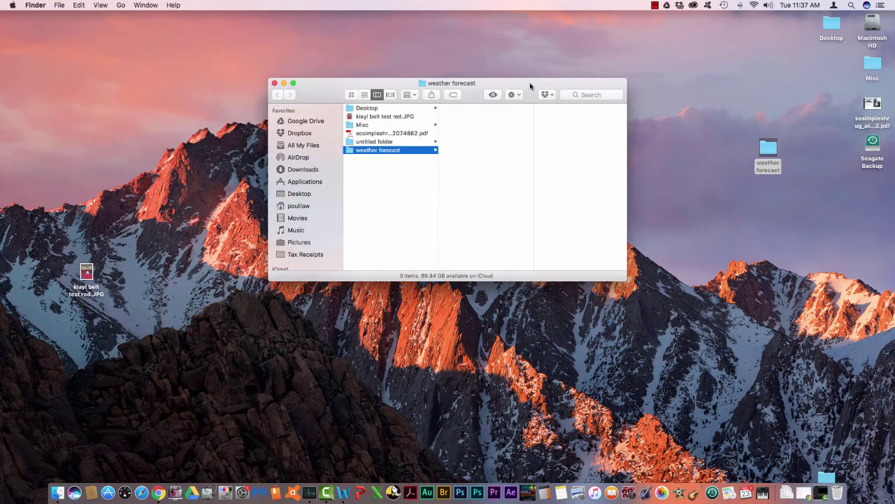
{"action": "left_click_drag", "start_coordinate": [530, 87], "coordinate": [800, 203]}
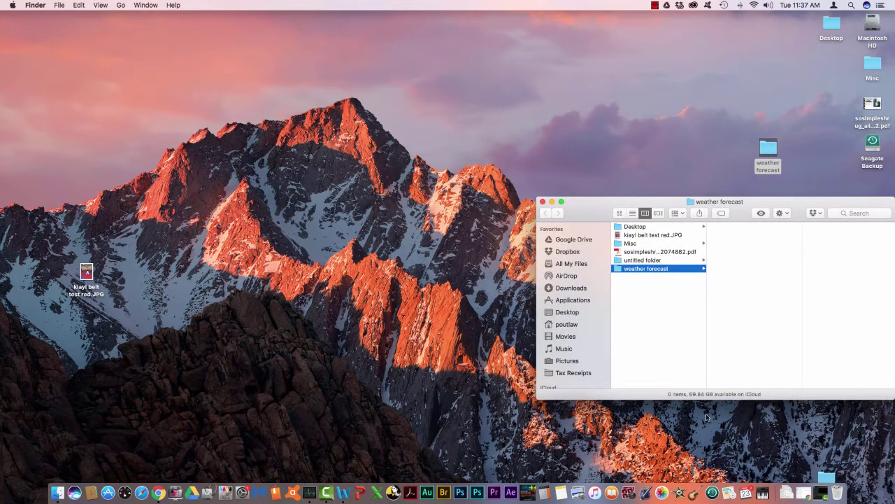
- In Google Drive, open Video Media Technology Block A 17, then its _Weather Forecast folder
{"action": "left_click", "coordinate": [160, 493]}
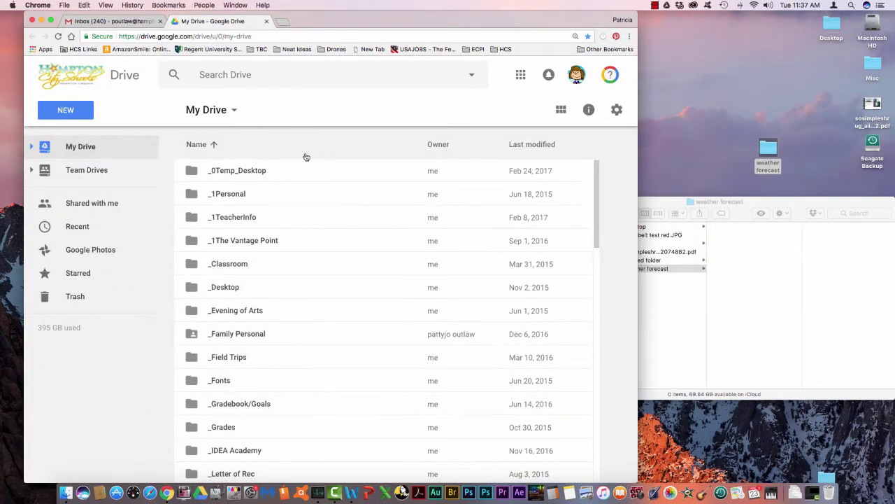
{"action": "left_click", "coordinate": [214, 145]}
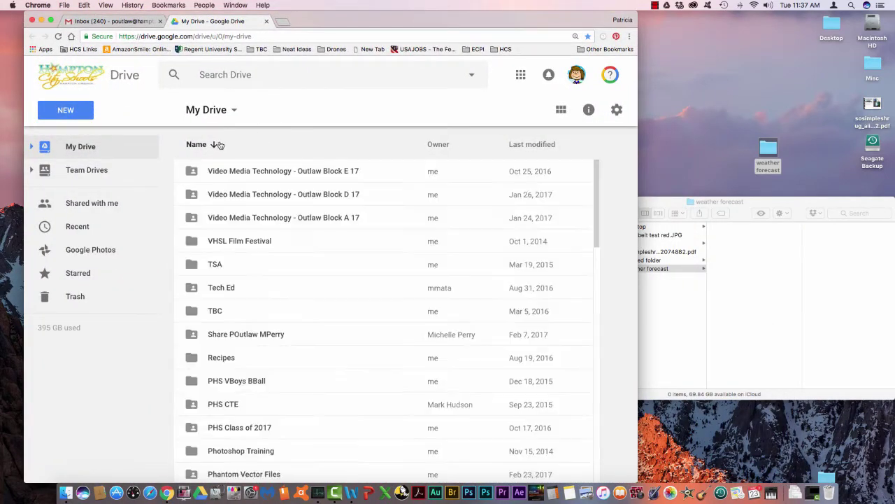
{"action": "double_click", "coordinate": [256, 219]}
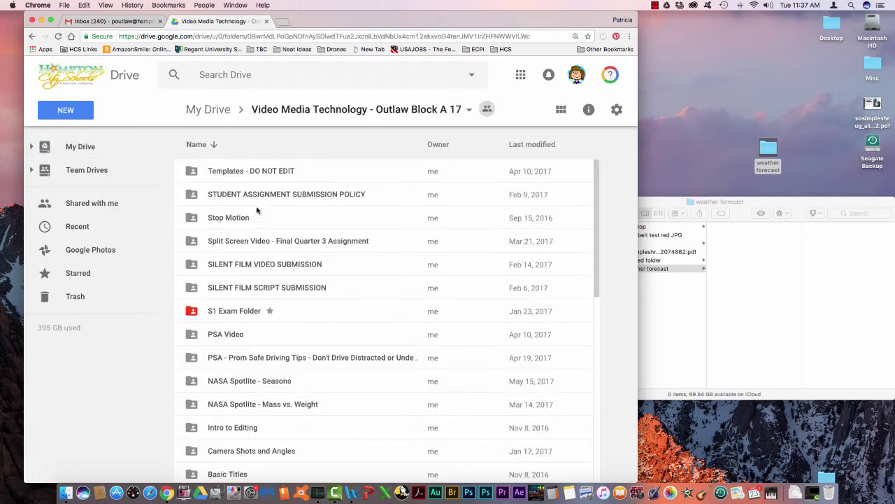
{"action": "left_click", "coordinate": [214, 145]}
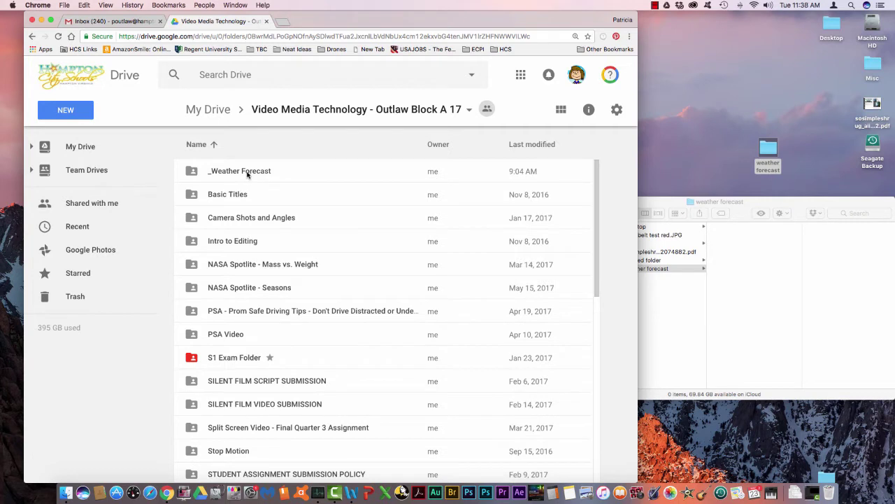
{"action": "double_click", "coordinate": [247, 174]}
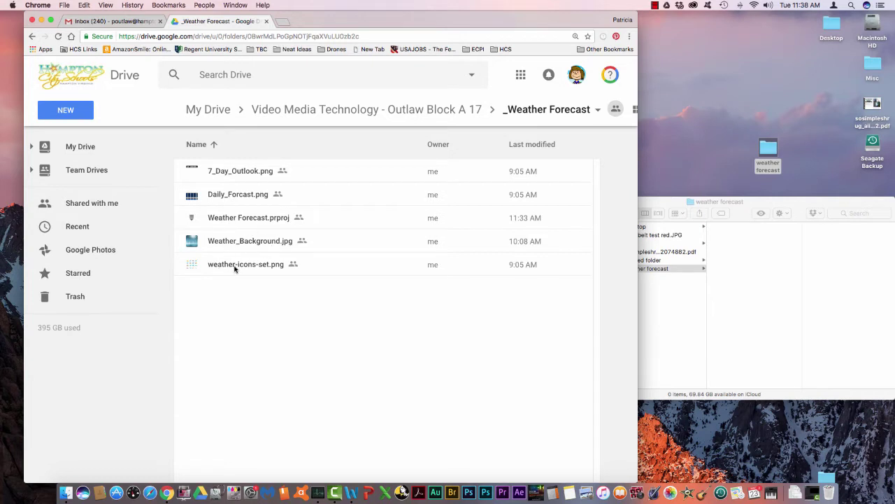
- Select all five _Weather Forecast files, download them as a zip, and open the archive
{"action": "left_click", "coordinate": [234, 172]}
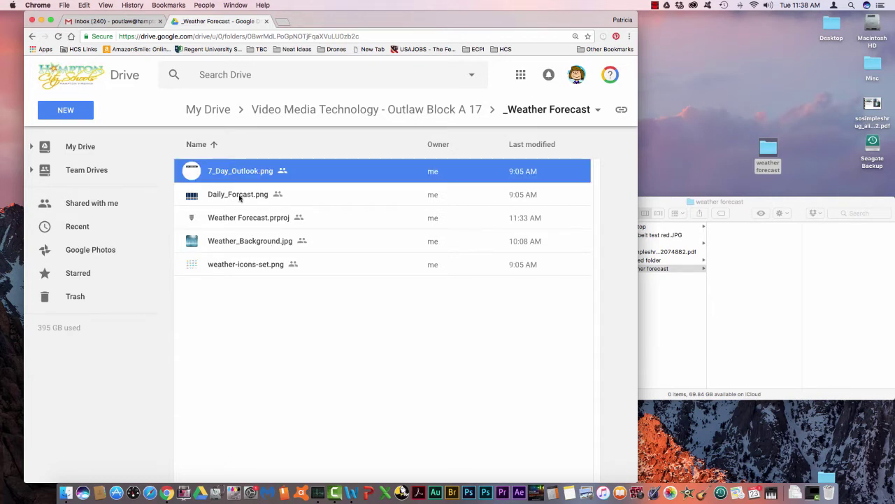
{"action": "left_click", "coordinate": [246, 269], "text": "shift"}
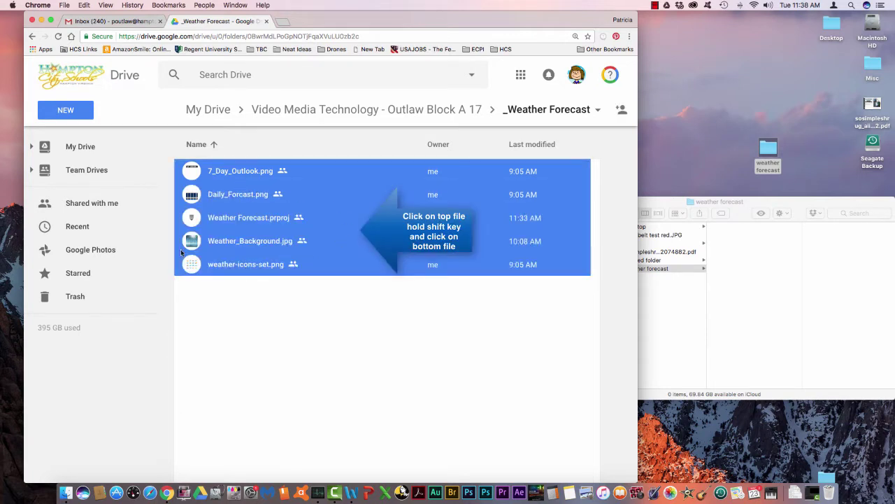
{"action": "right_click", "coordinate": [315, 203]}
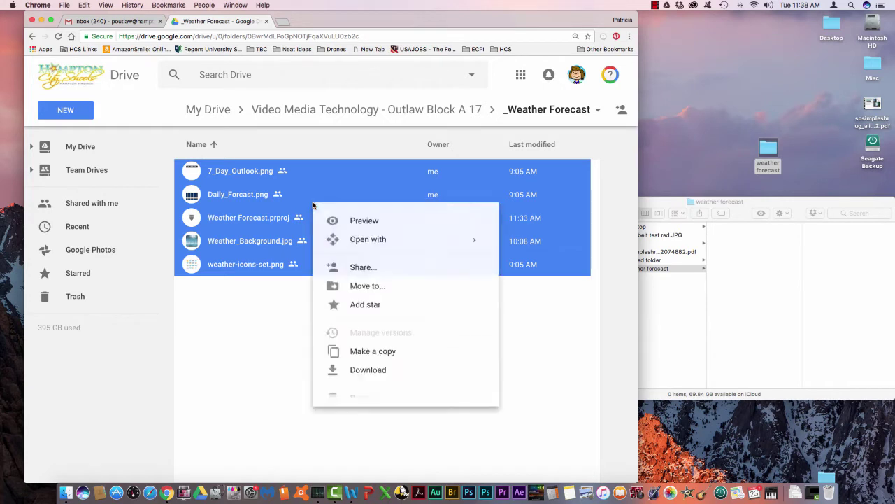
{"action": "left_click", "coordinate": [348, 371]}
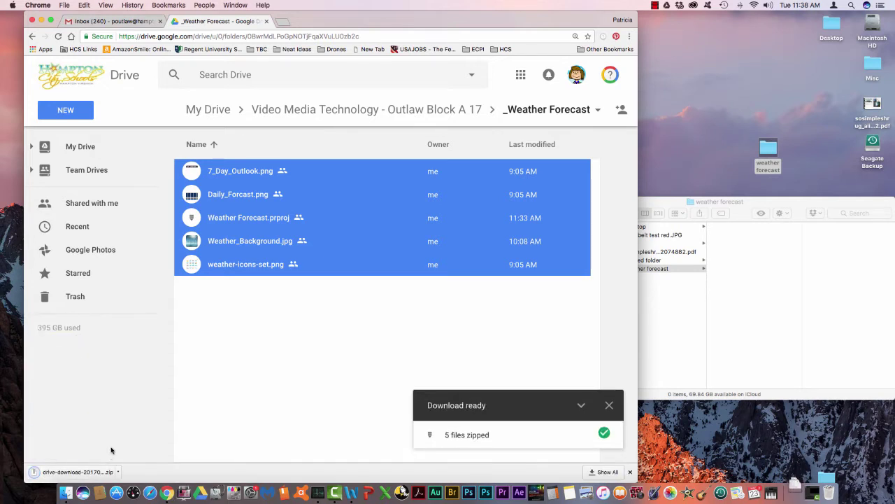
{"action": "left_click", "coordinate": [72, 472]}
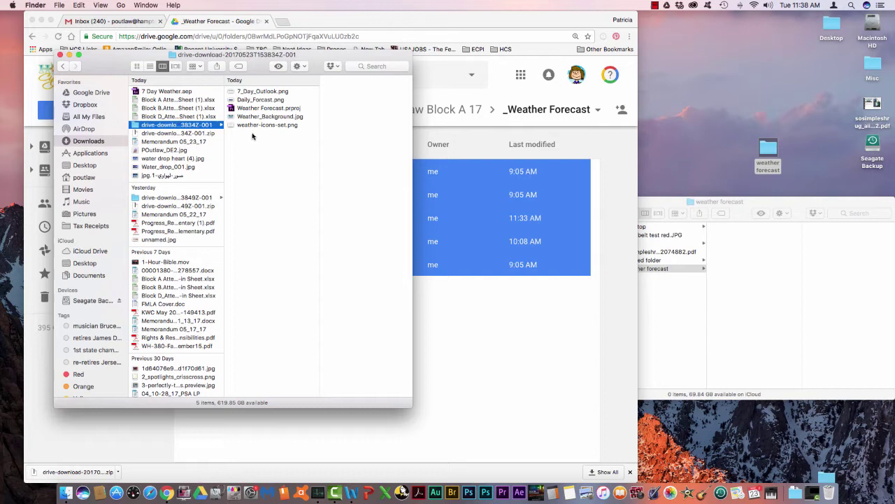
- Move the five unzipped files into the weather forecast folder, then close Downloads and minimize Chrome
{"action": "left_click", "coordinate": [249, 92]}
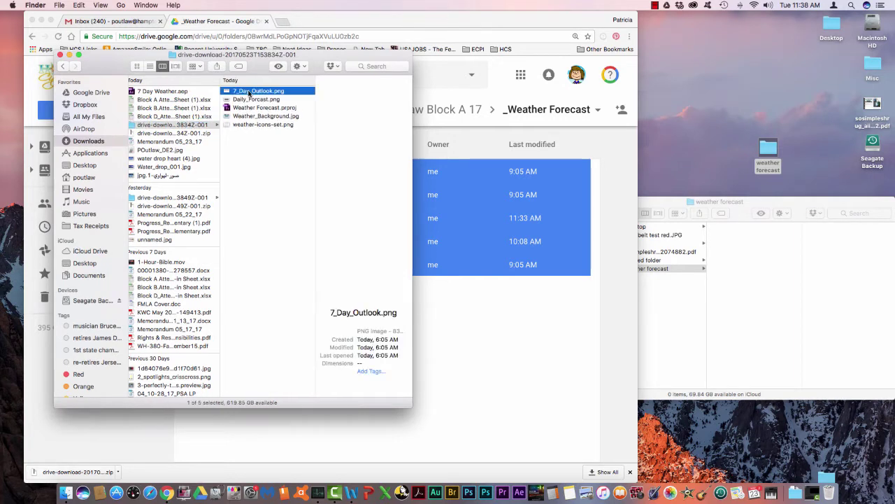
{"action": "left_click", "coordinate": [254, 125], "text": "shift"}
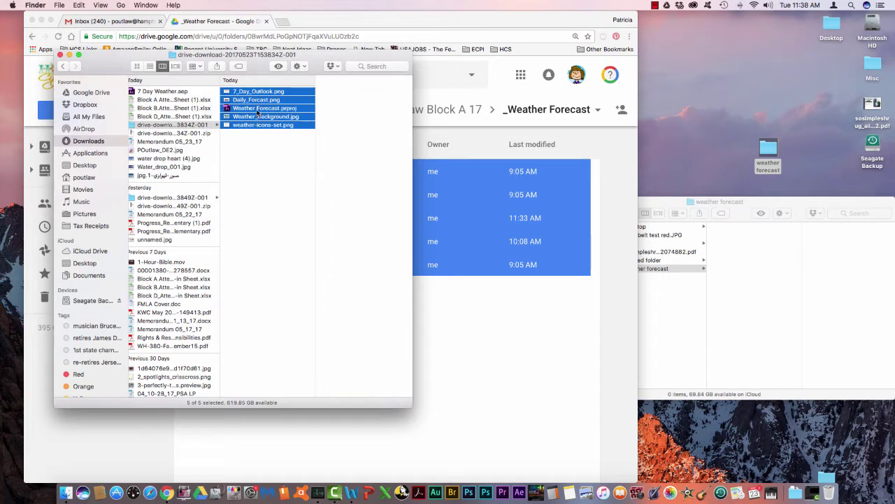
{"action": "left_click_drag", "start_coordinate": [258, 114], "coordinate": [749, 297]}
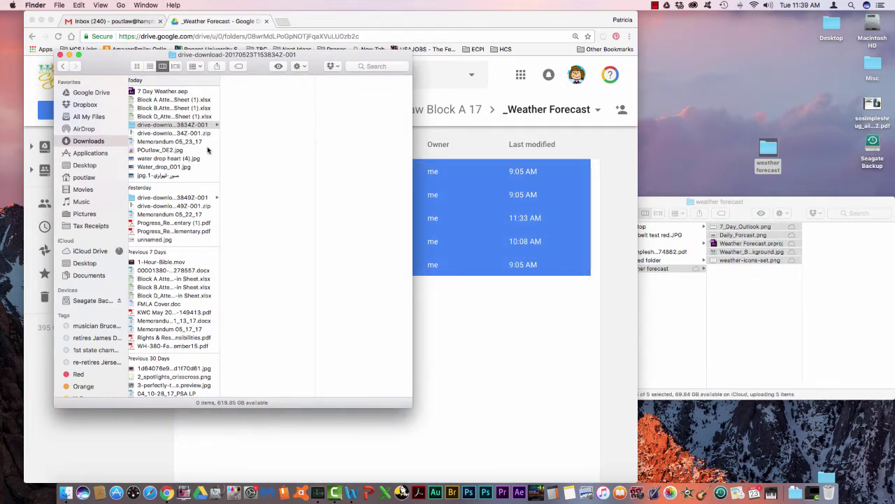
{"action": "left_click", "coordinate": [60, 55]}
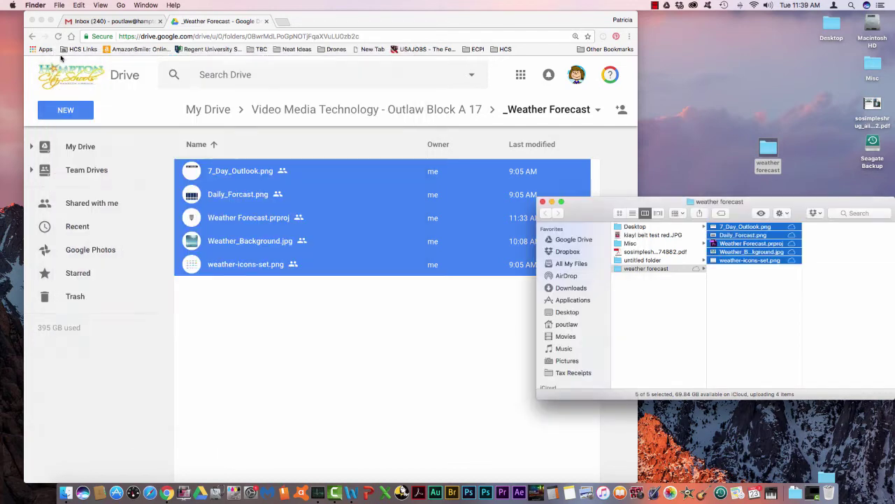
{"action": "left_click", "coordinate": [42, 21]}
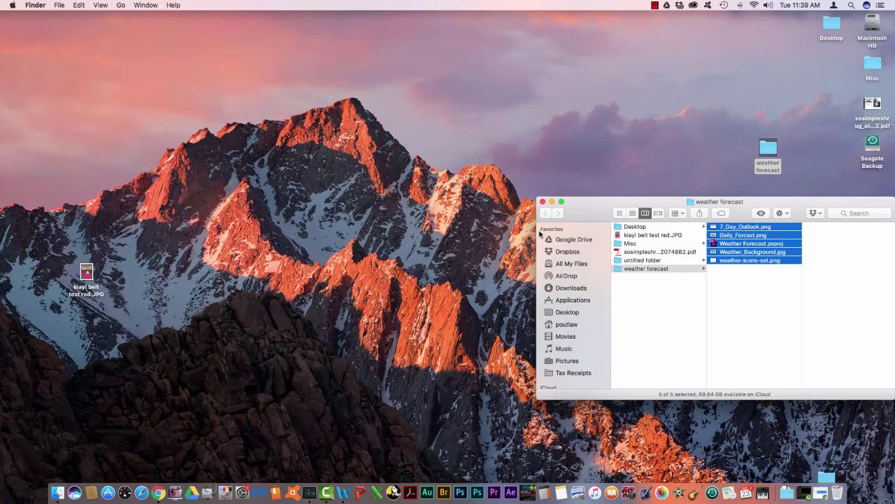
- Open Weather Forecast.prproj with Adobe Premiere Pro CC 2015 (9.0.0)
{"action": "left_click", "coordinate": [744, 286]}
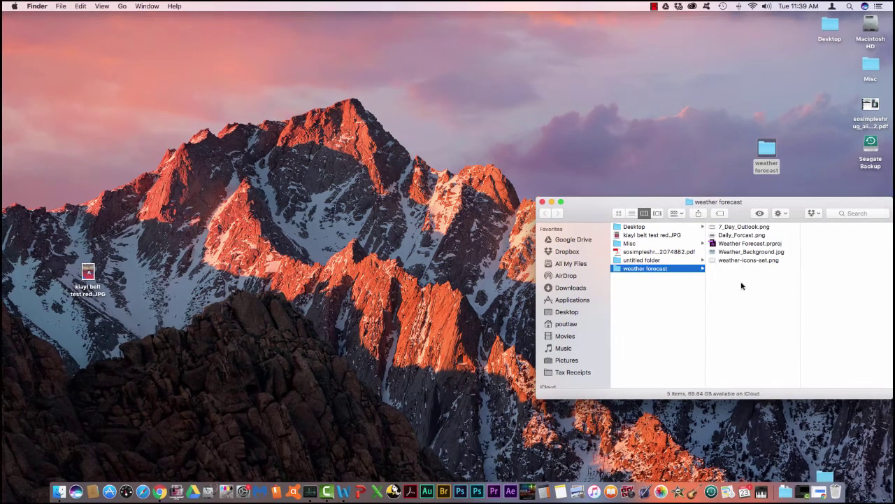
{"action": "right_click", "coordinate": [725, 246]}
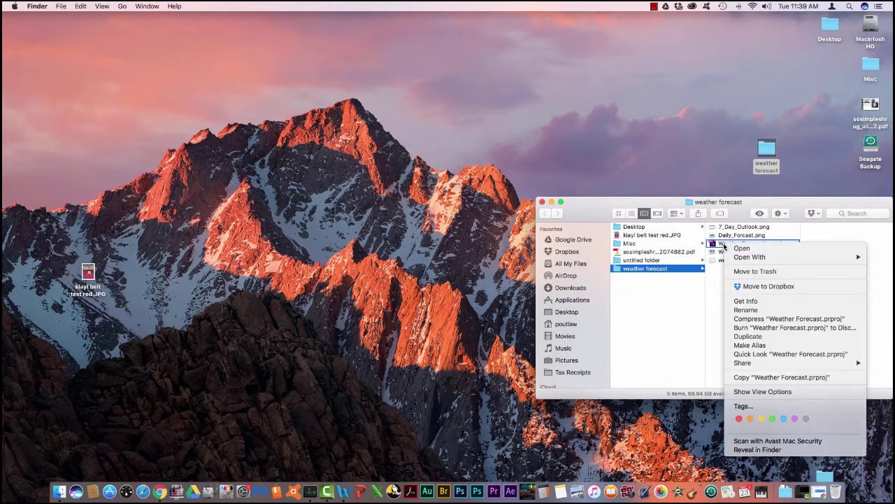
{"action": "mouse_move", "coordinate": [737, 258]}
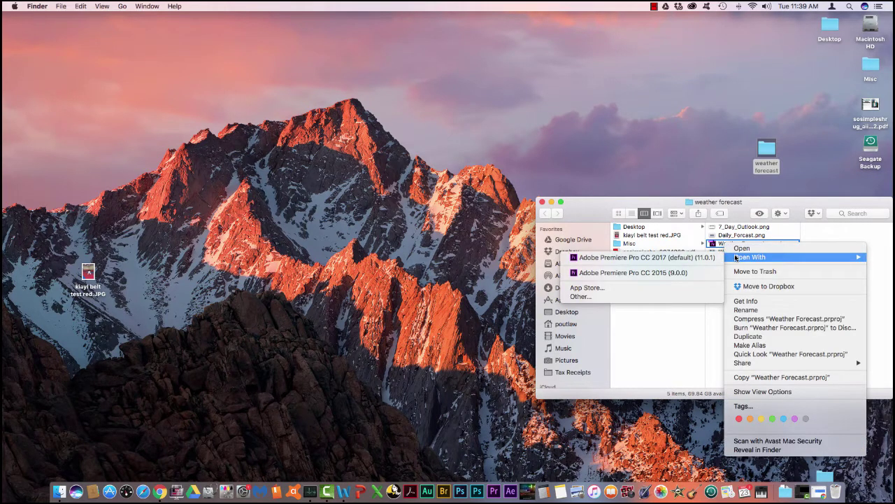
{"action": "left_click", "coordinate": [700, 272]}
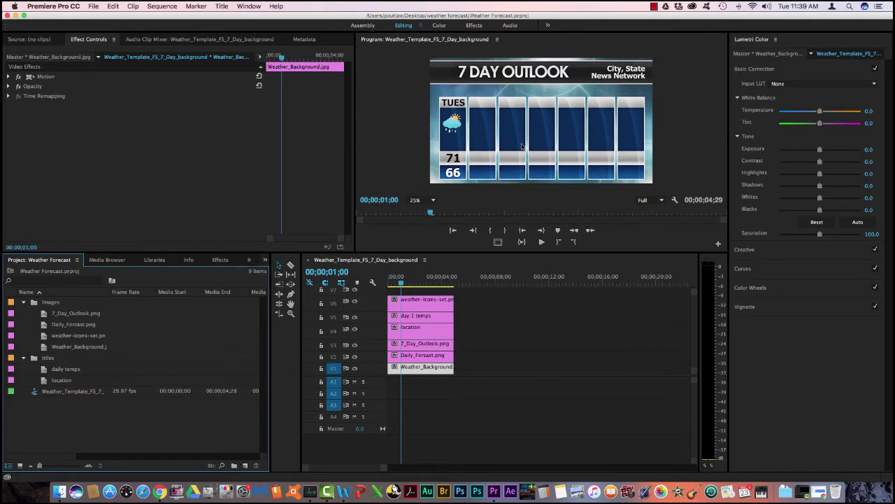
- Enlarge the video track area to reveal V1–V7 and hide the five graphic layers
{"action": "scroll", "coordinate": [420, 329], "scroll_direction": "up", "scroll_amount": 1}
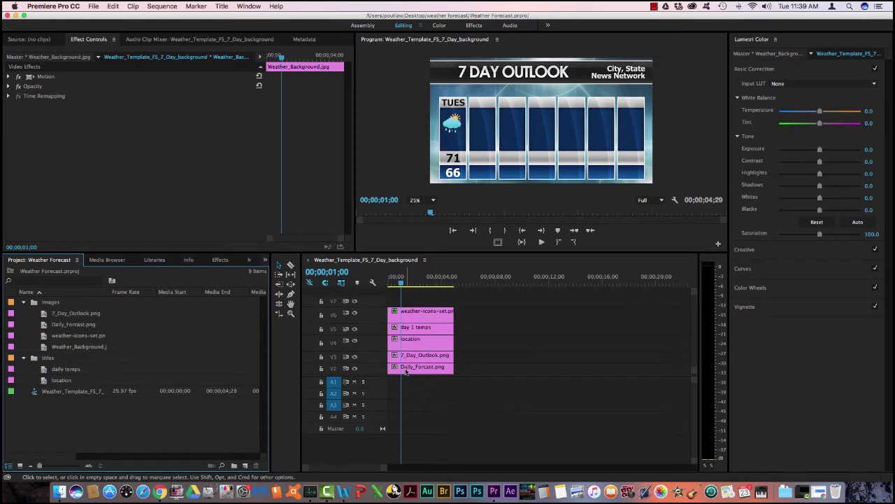
{"action": "scroll", "coordinate": [404, 371], "scroll_direction": "down", "scroll_amount": 1}
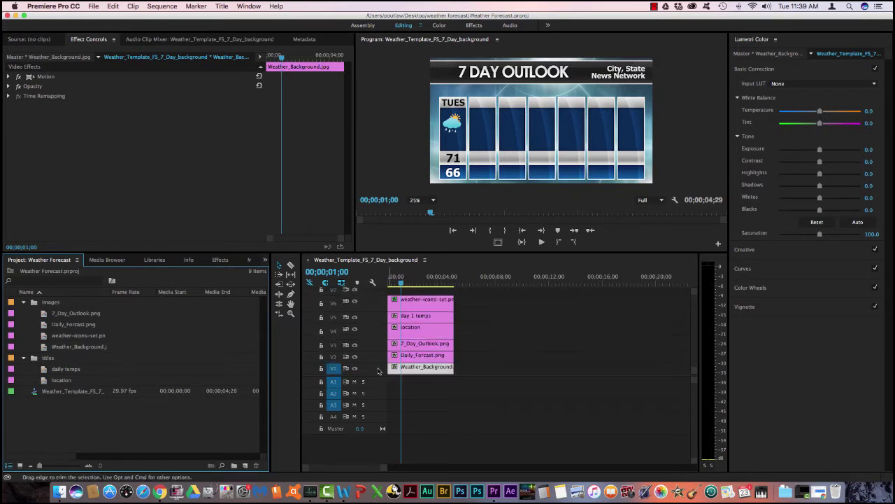
{"action": "left_click_drag", "start_coordinate": [380, 376], "coordinate": [380, 396]}
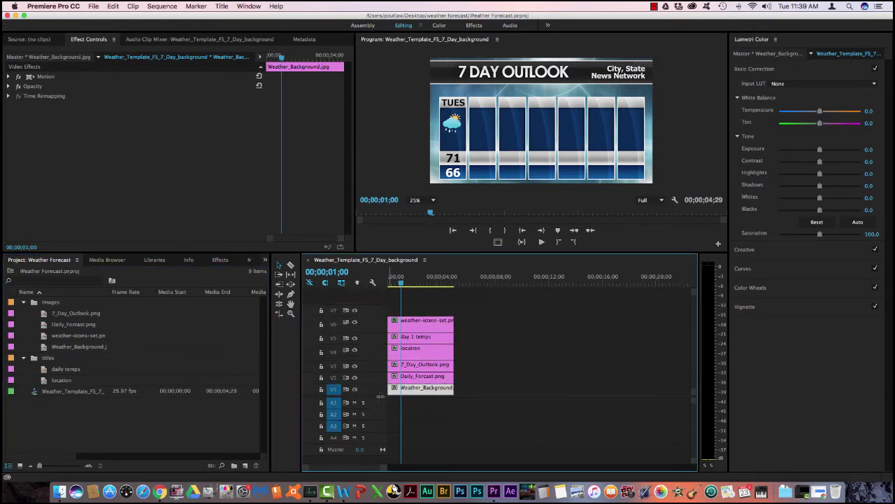
{"action": "left_click", "coordinate": [354, 377]}
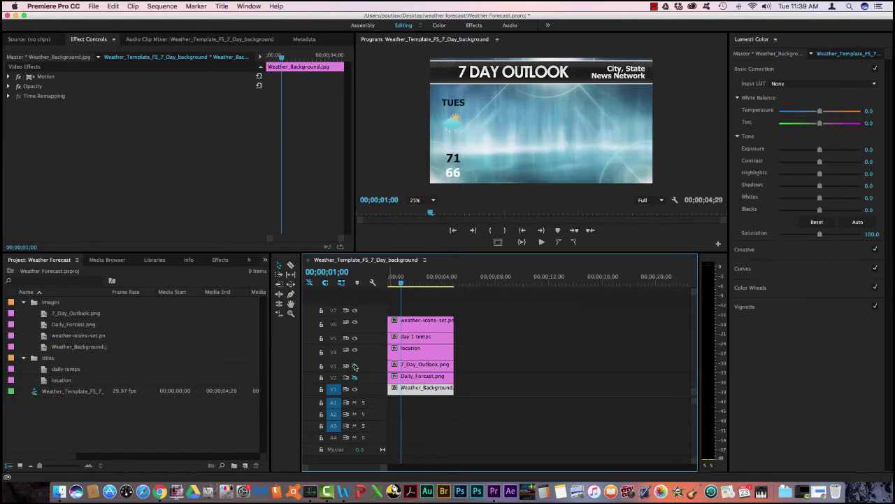
{"action": "left_click", "coordinate": [354, 365]}
{"action": "left_click", "coordinate": [354, 352]}
{"action": "left_click", "coordinate": [354, 338]}
{"action": "left_click", "coordinate": [354, 322]}
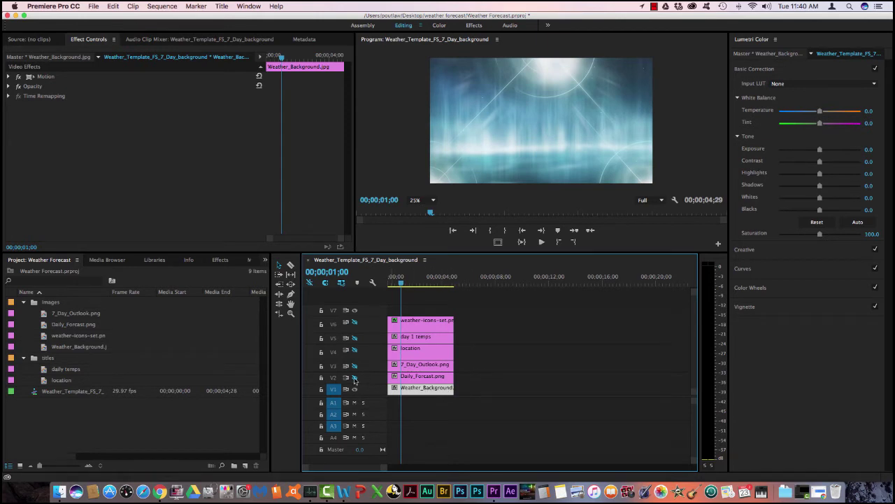
- Turn the forecast panels, 7 DAY OUTLOOK, location, TUES temps and weather icon layers back on
{"action": "left_click", "coordinate": [354, 378]}
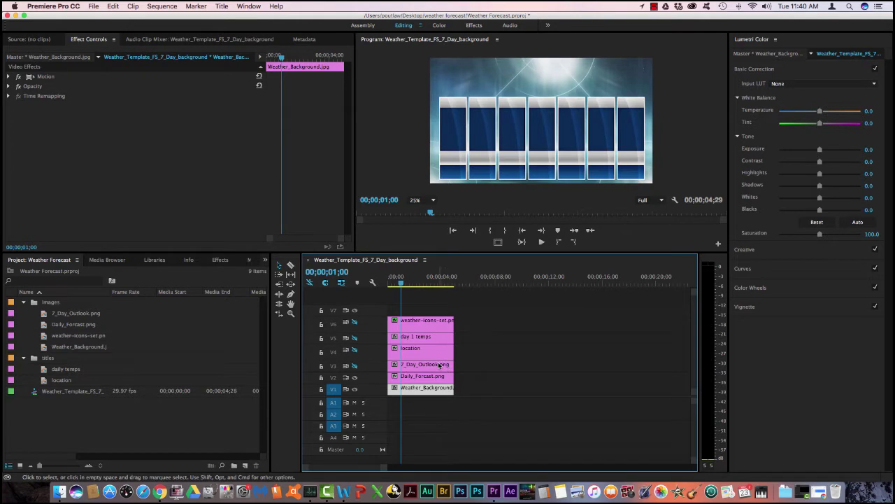
{"action": "left_click", "coordinate": [355, 366]}
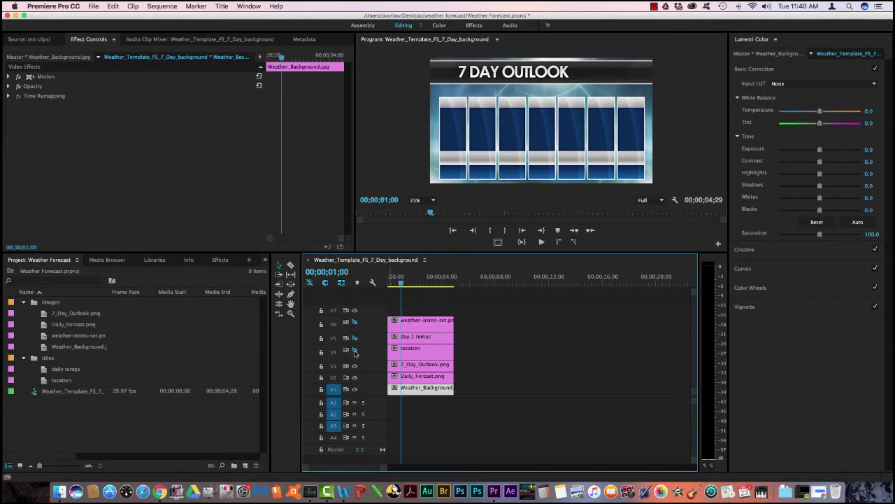
{"action": "left_click", "coordinate": [355, 351]}
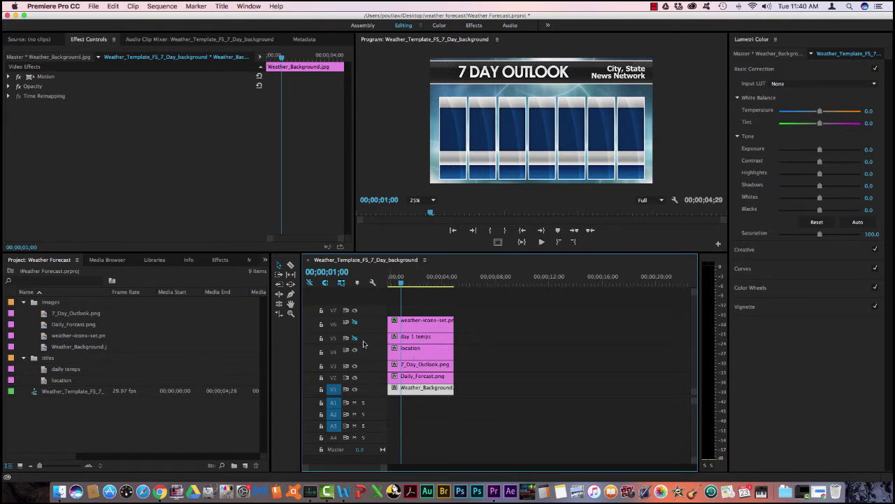
{"action": "left_click", "coordinate": [355, 339]}
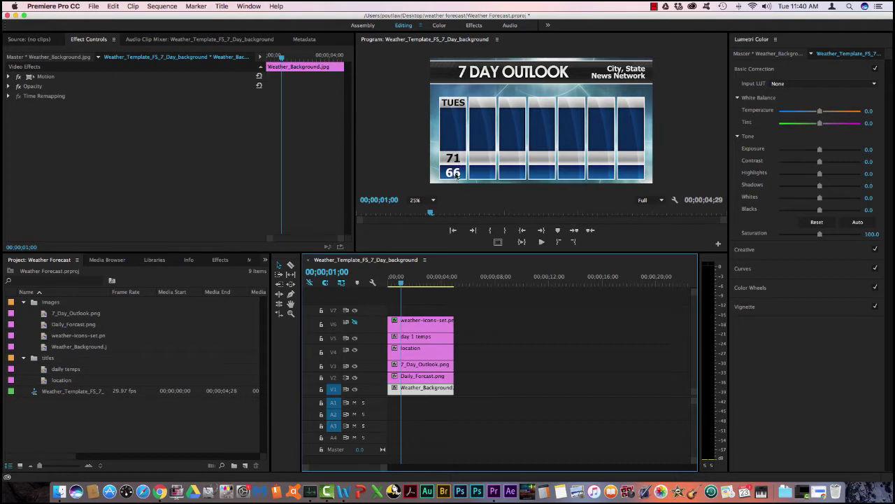
{"action": "left_click", "coordinate": [354, 322]}
- Replace 'City, State' with 'Hampton, VA' and 'News Network' with 'Phantom News' in the location title
{"action": "double_click", "coordinate": [412, 357]}
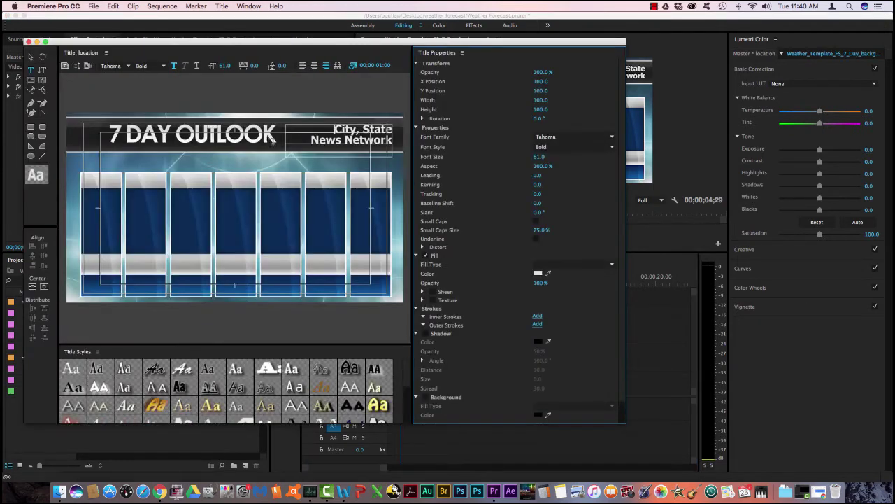
{"action": "left_click_drag", "start_coordinate": [329, 124], "coordinate": [389, 126]}
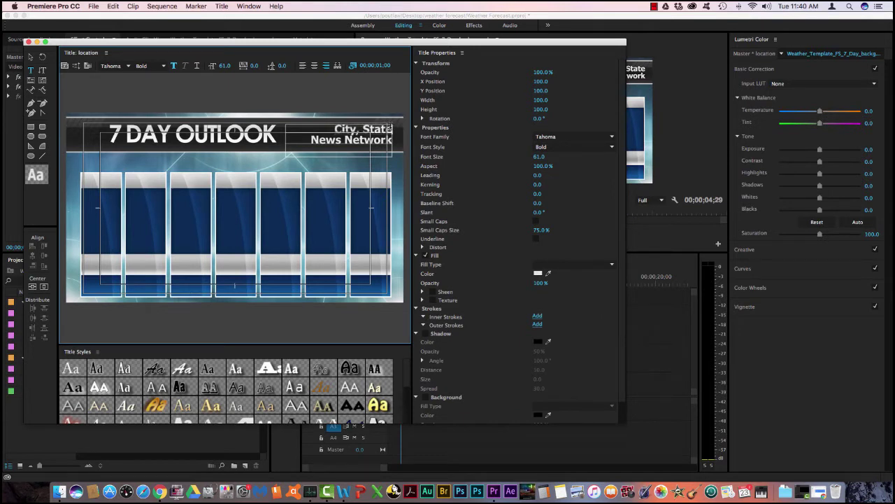
{"action": "key", "text": "BackSpace"}
{"action": "type", "text": "Hampton"}
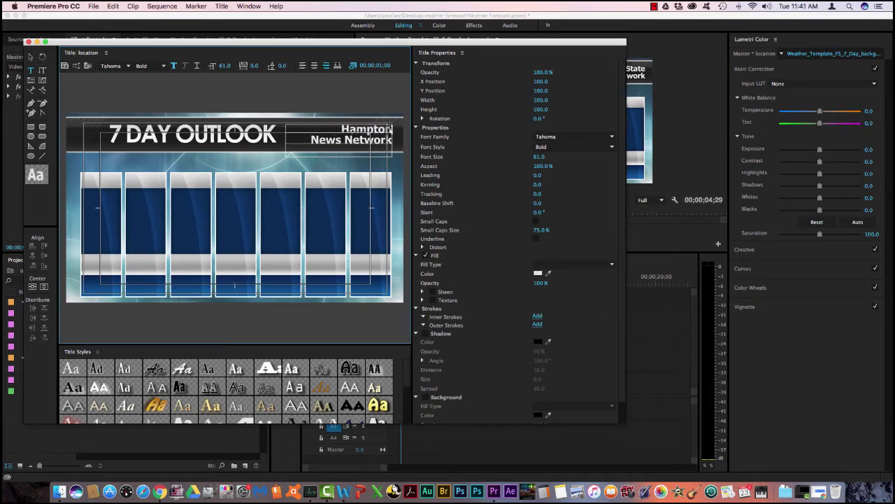
{"action": "type", "text": ", VA"}
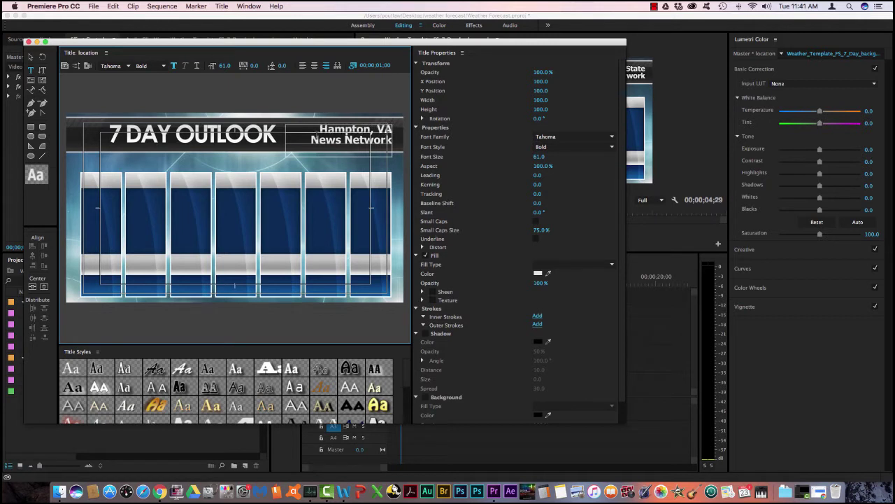
{"action": "left_click_drag", "start_coordinate": [305, 139], "coordinate": [399, 137]}
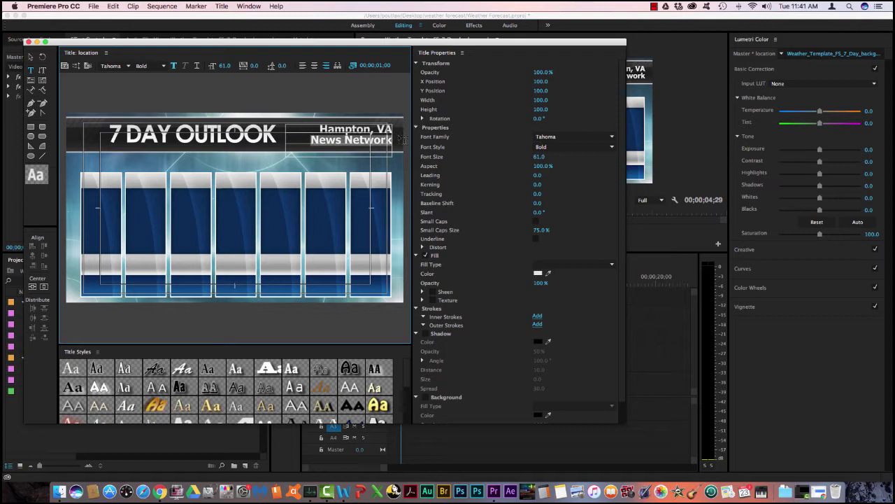
{"action": "type", "text": "Phan"}
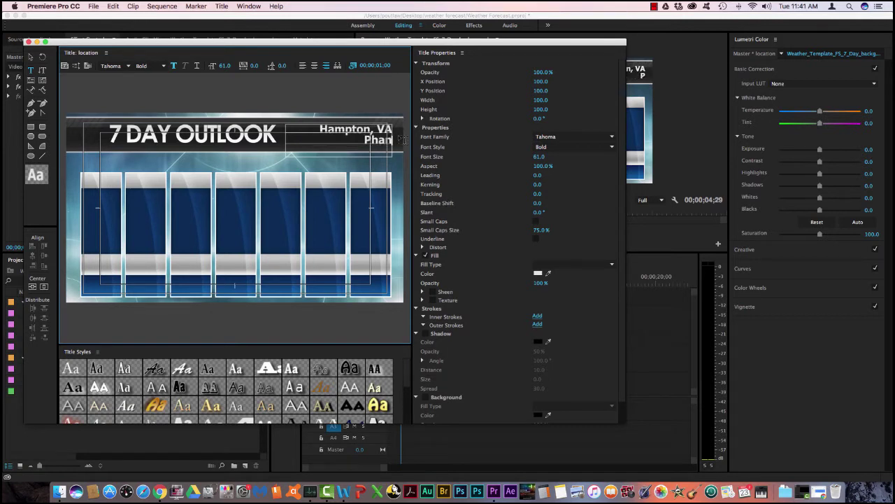
{"action": "type", "text": "tom News"}
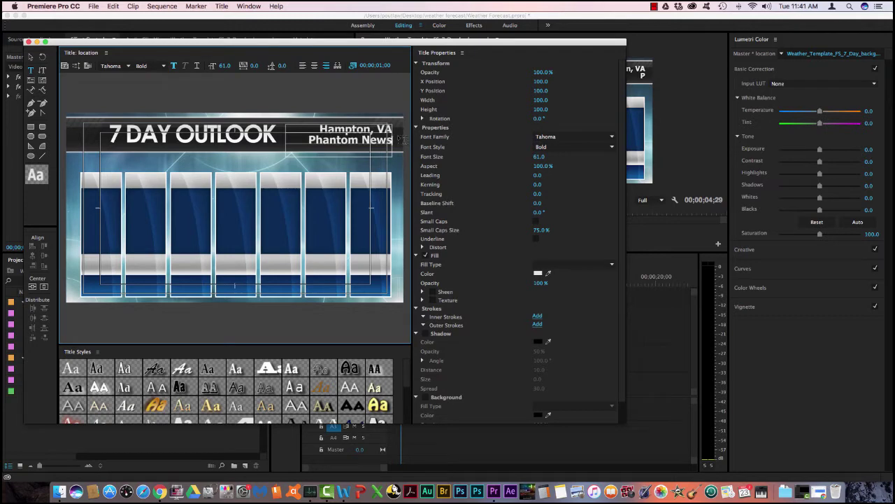
{"action": "left_click", "coordinate": [29, 42]}
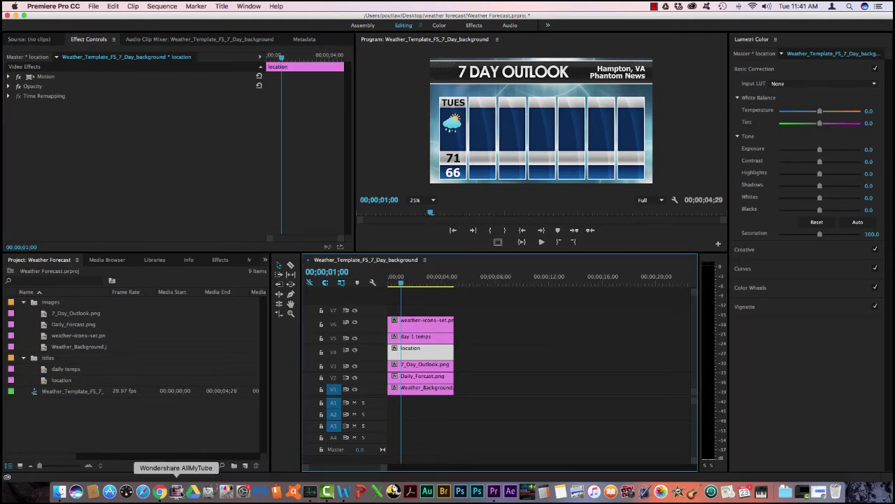
- Search 'wavy 10 weather' in a new Chrome tab, open the WAVY-TV weather page, then minimize Chrome
{"action": "left_click", "coordinate": [161, 492]}
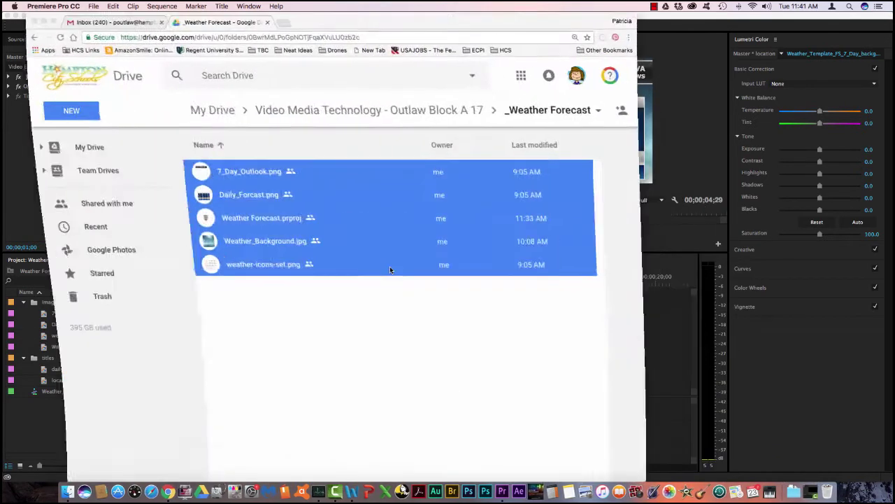
{"action": "left_click", "coordinate": [285, 22]}
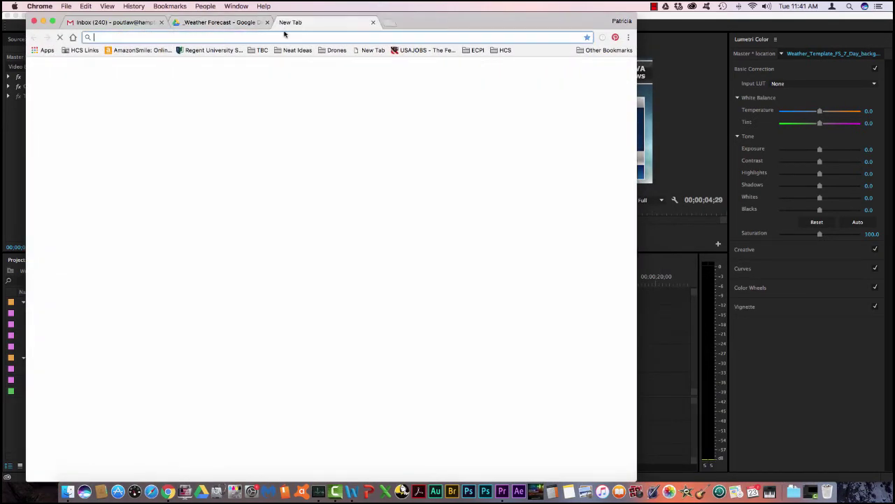
{"action": "type", "text": "wavy"}
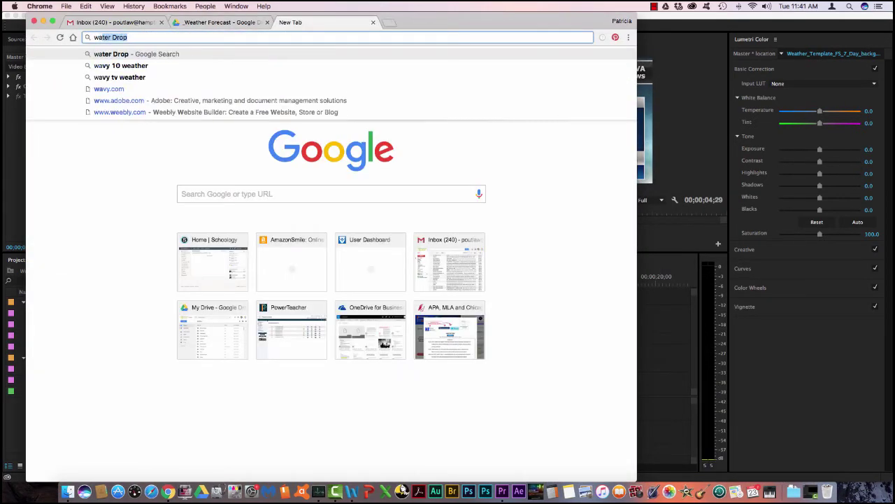
{"action": "key", "text": "BackSpace"}
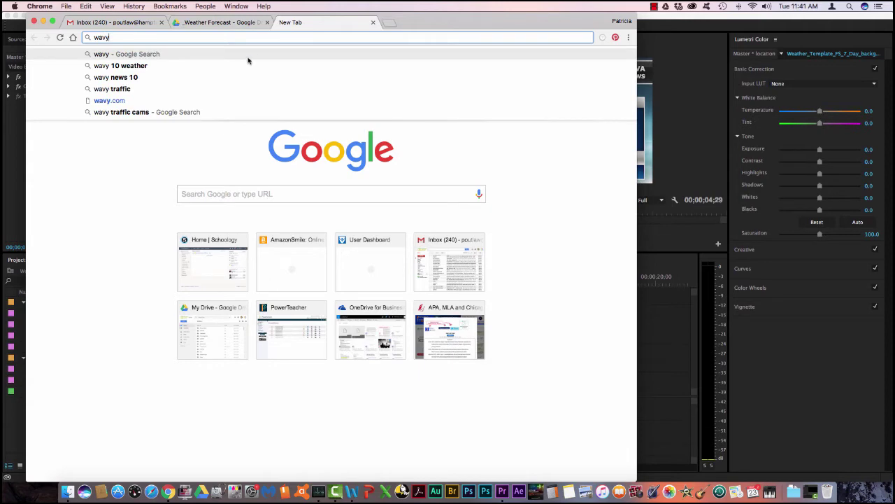
{"action": "left_click", "coordinate": [226, 70]}
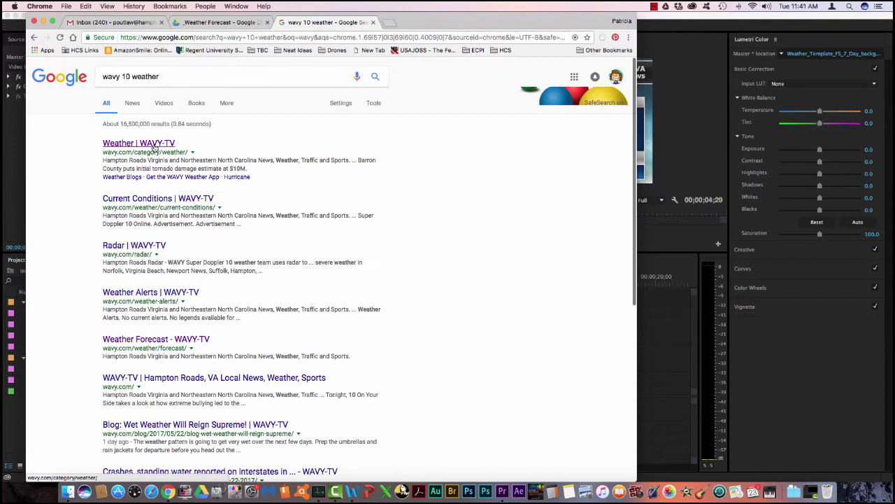
{"action": "left_click", "coordinate": [154, 145]}
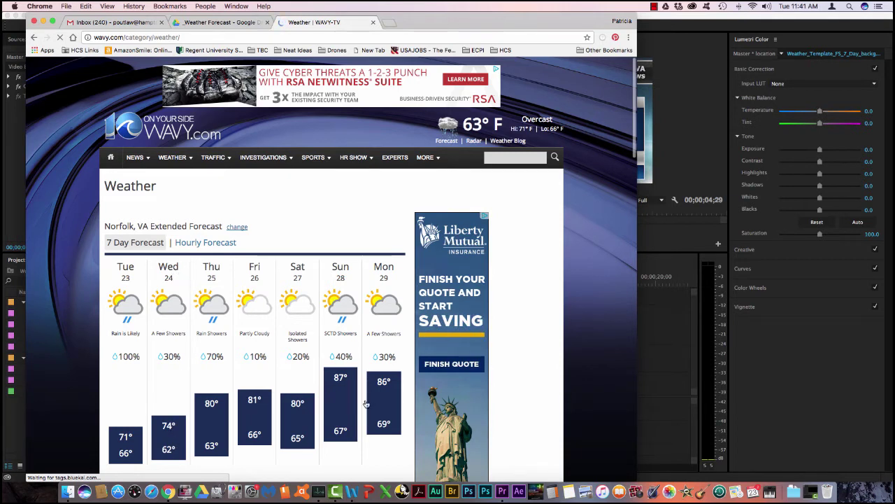
{"action": "left_click", "coordinate": [43, 21]}
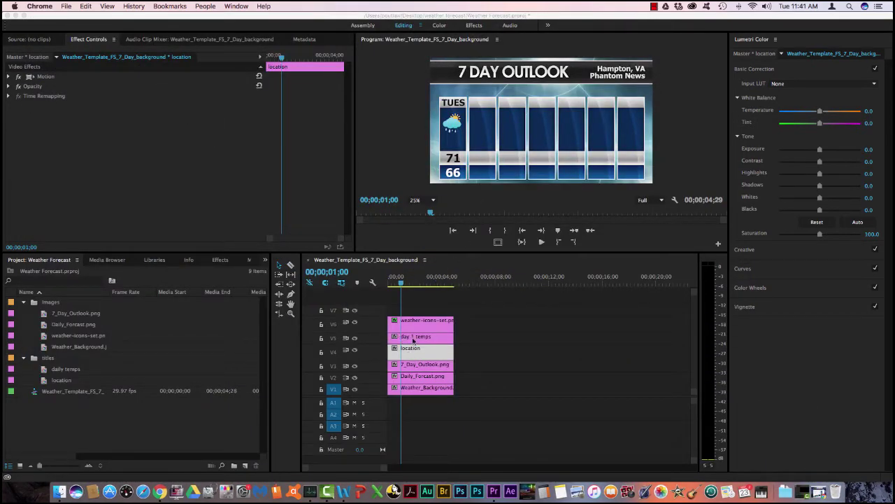
- Open the day 1 temps title and add a centre-aligned WED label in the second column header
{"action": "left_click", "coordinate": [414, 341]}
{"action": "double_click", "coordinate": [413, 340]}
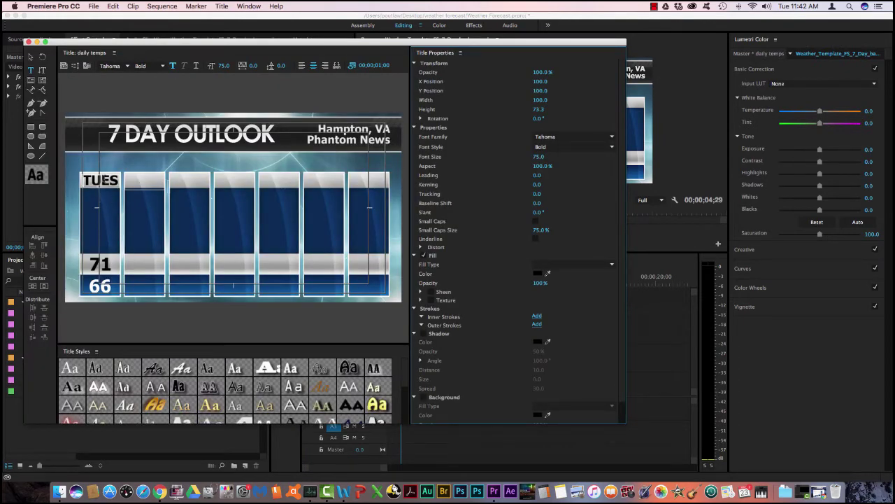
{"action": "left_click", "coordinate": [31, 69]}
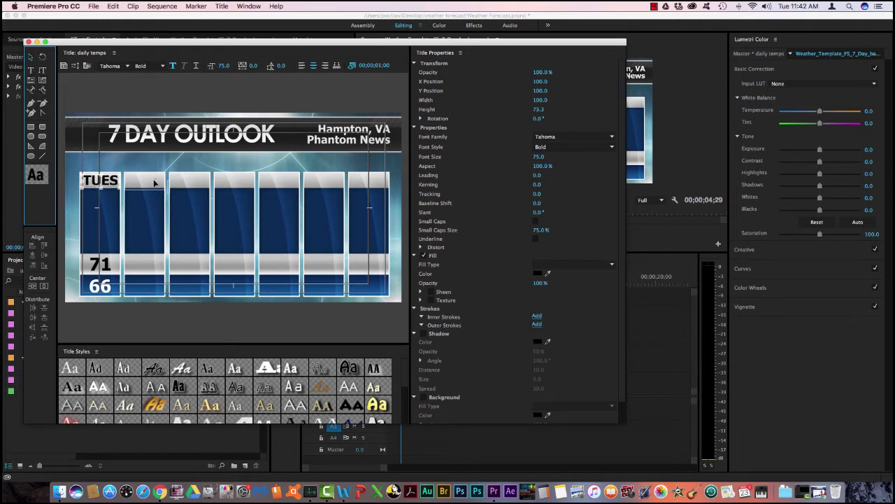
{"action": "left_click", "coordinate": [156, 184]}
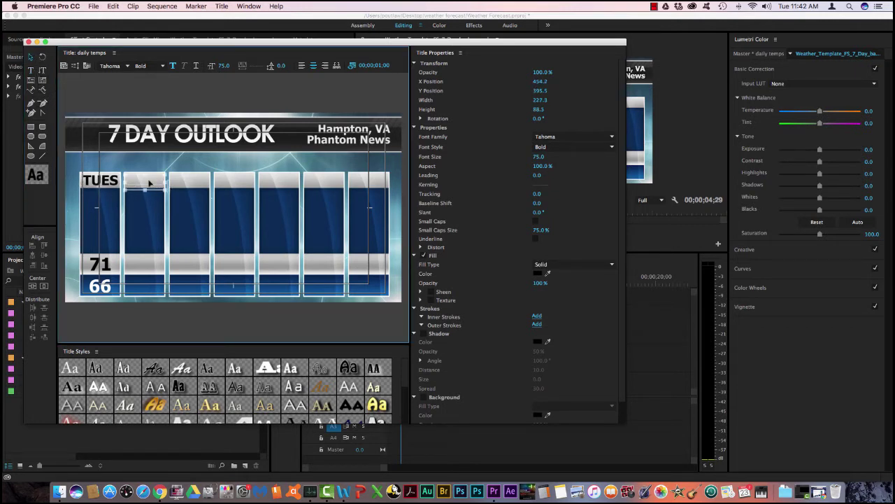
{"action": "left_click", "coordinate": [148, 181]}
{"action": "left_click", "coordinate": [316, 66]}
{"action": "left_click", "coordinate": [134, 178]}
{"action": "type", "text": "WED"}
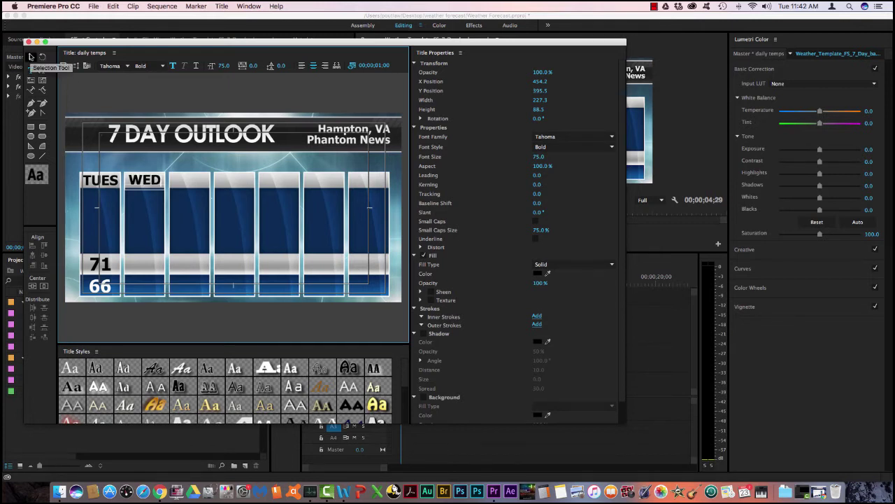
{"action": "left_click", "coordinate": [31, 56]}
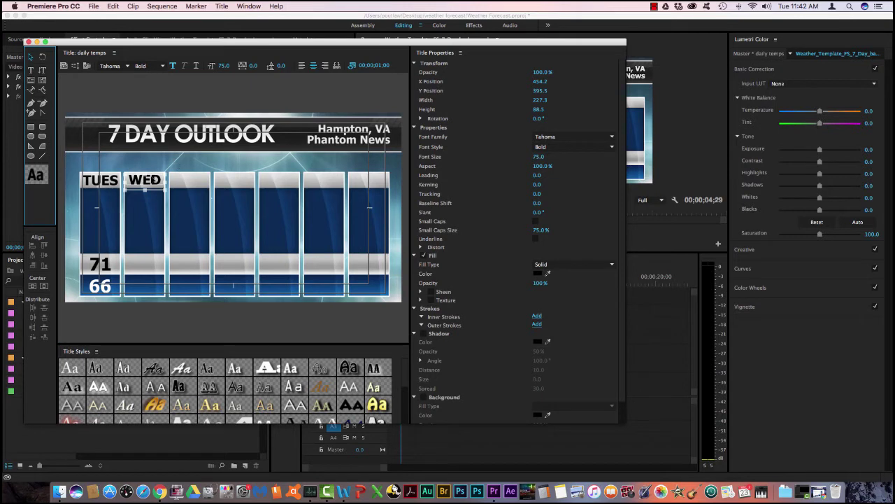
{"action": "left_click_drag", "start_coordinate": [144, 181], "coordinate": [143, 181]}
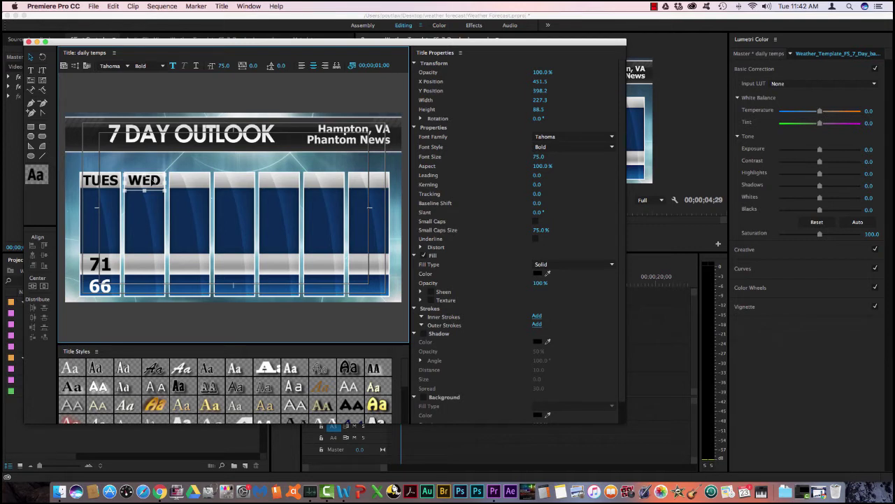
{"action": "left_click", "coordinate": [153, 157]}
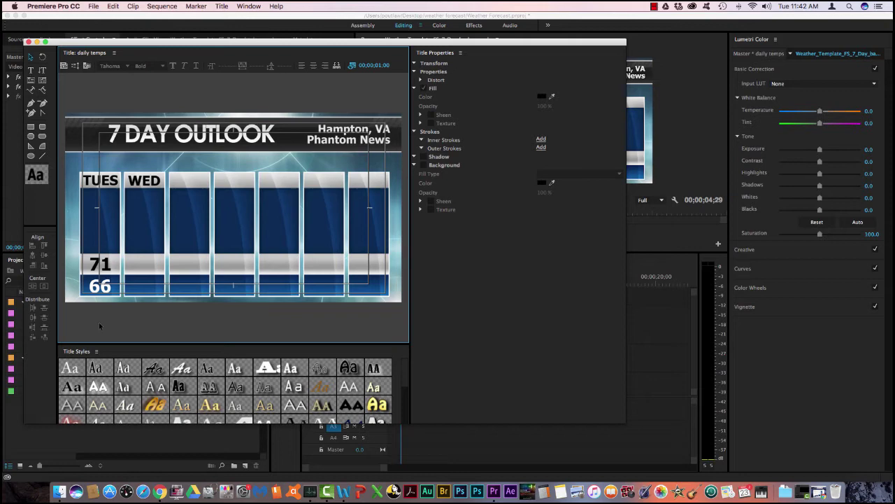
{"action": "left_click", "coordinate": [160, 491]}
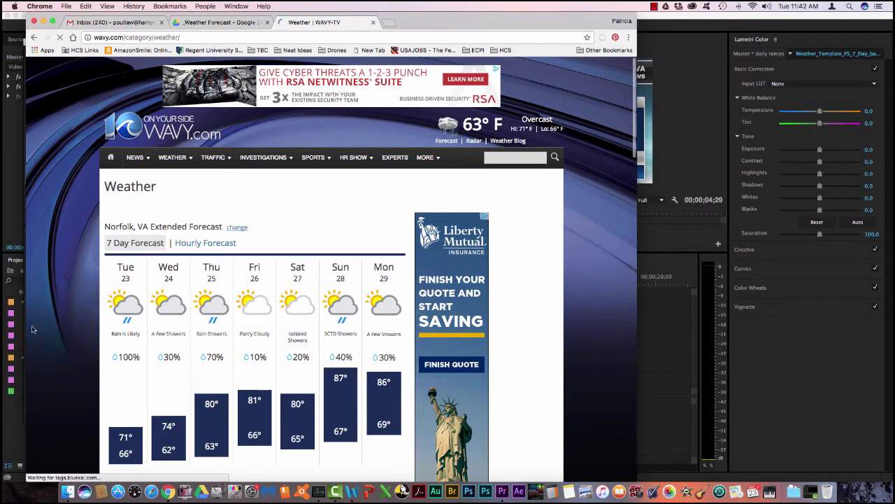
{"action": "left_click", "coordinate": [43, 22]}
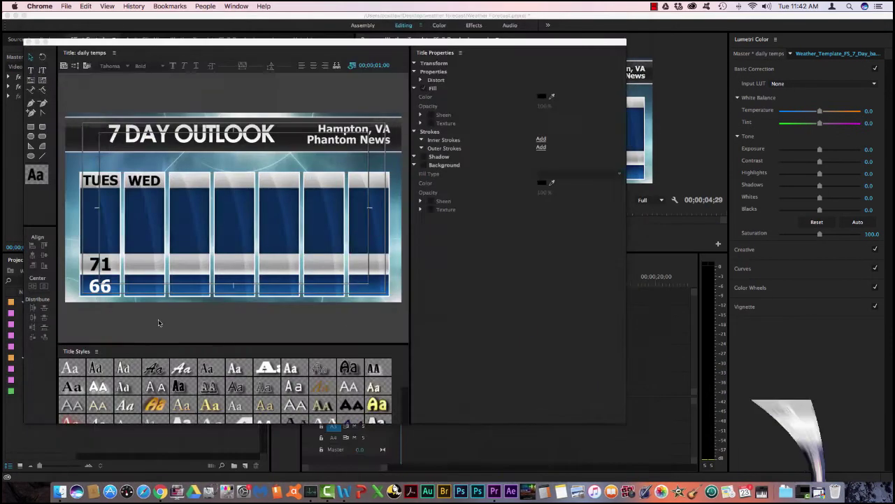
- Draw a text box under WED beside 71 and type 74
{"action": "left_click", "coordinate": [31, 72]}
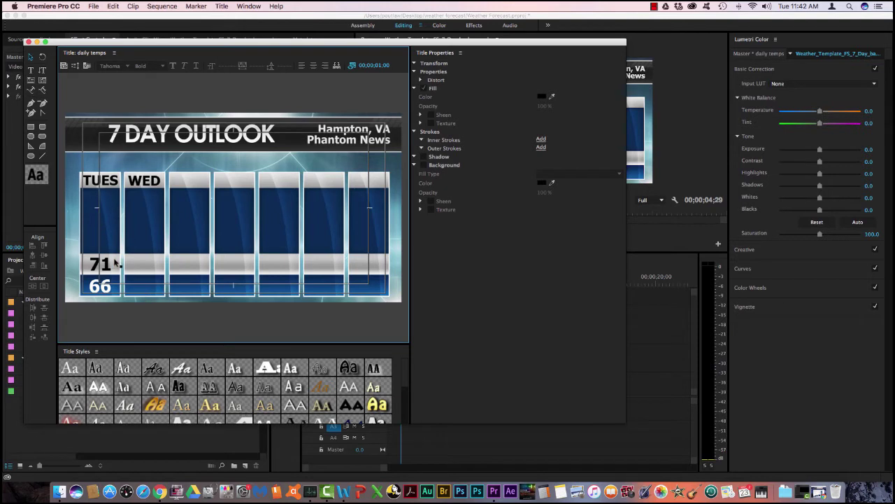
{"action": "left_click", "coordinate": [30, 70]}
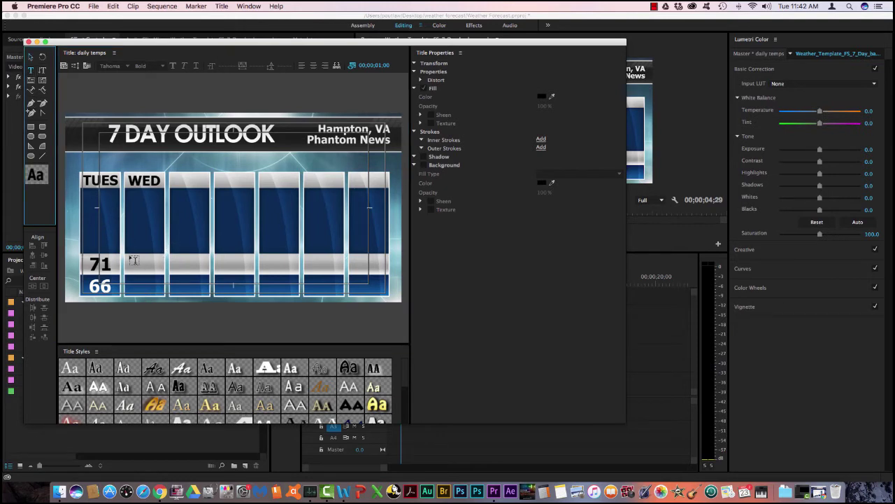
{"action": "left_click_drag", "start_coordinate": [127, 253], "coordinate": [166, 278]}
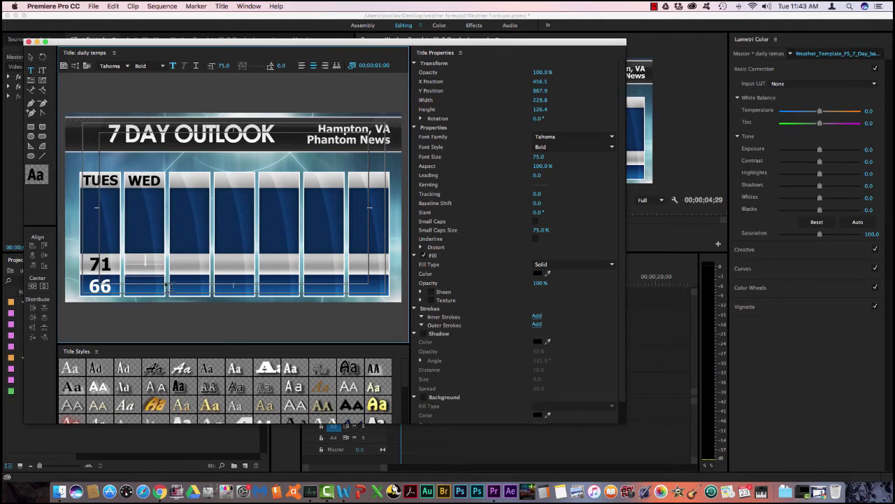
{"action": "type", "text": "74"}
{"action": "left_click", "coordinate": [155, 284]}
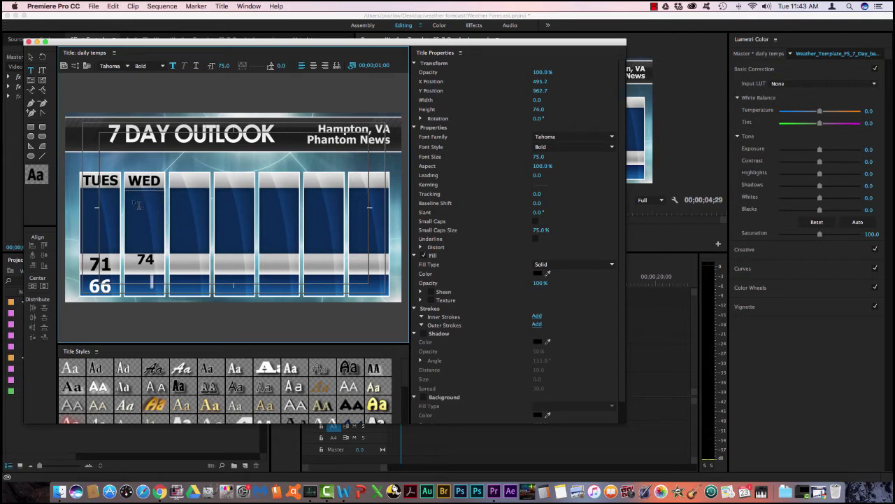
- Set the 74 to font size 98 and move it down to line up with 71
{"action": "left_click", "coordinate": [104, 269]}
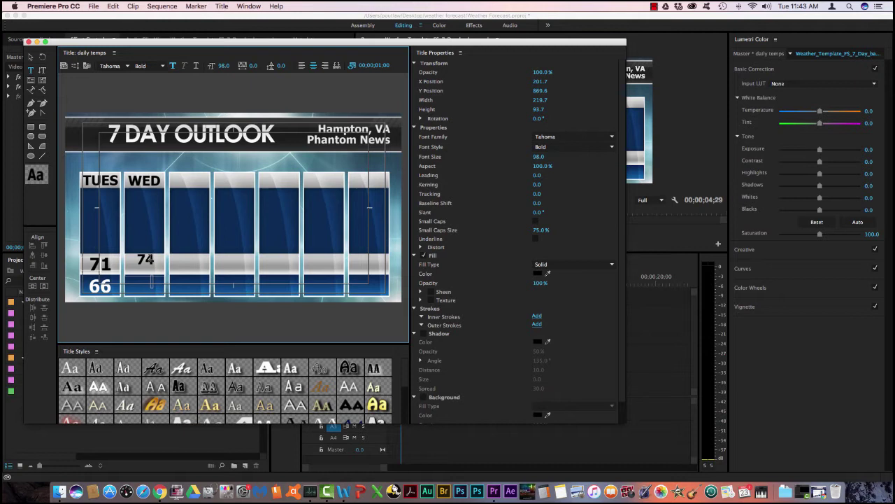
{"action": "left_click", "coordinate": [150, 257]}
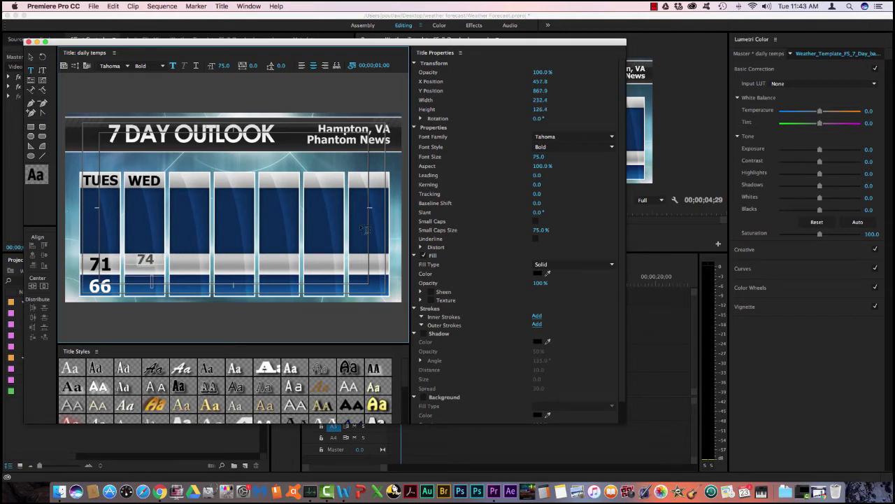
{"action": "left_click_drag", "start_coordinate": [538, 157], "coordinate": [542, 158]}
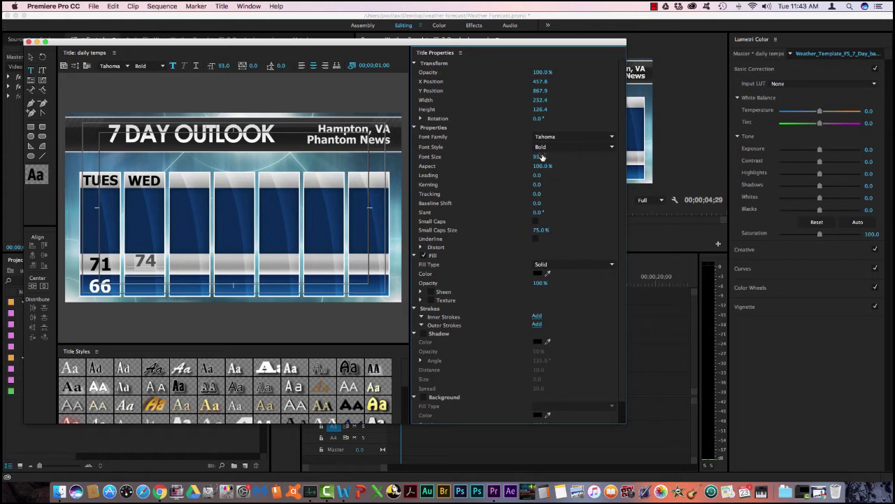
{"action": "left_click", "coordinate": [539, 158]}
{"action": "left_click", "coordinate": [31, 58]}
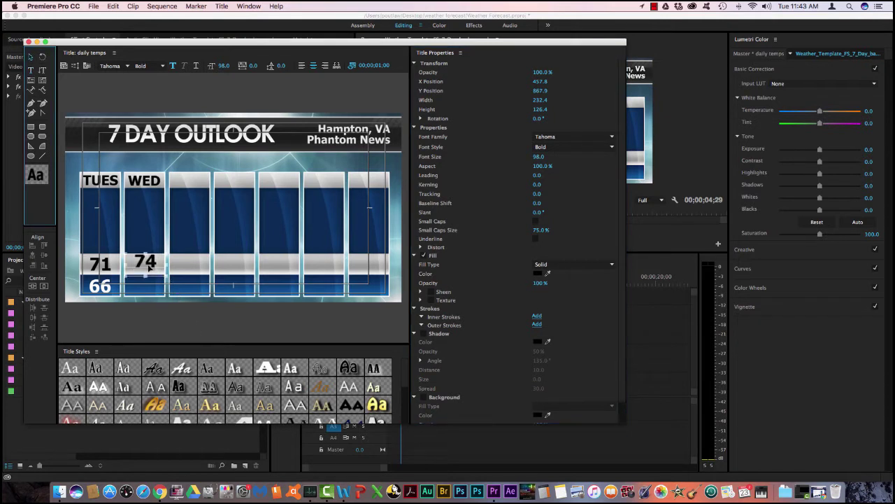
{"action": "left_click_drag", "start_coordinate": [150, 267], "coordinate": [148, 270]}
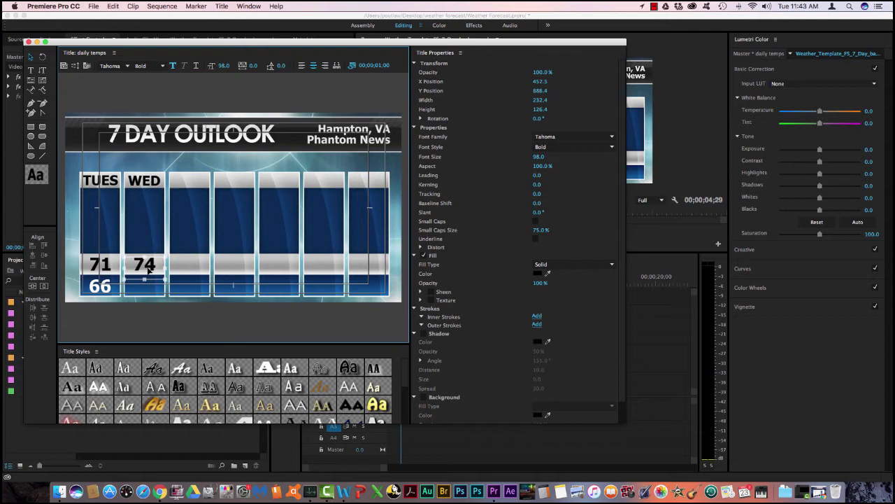
{"action": "left_click", "coordinate": [148, 293]}
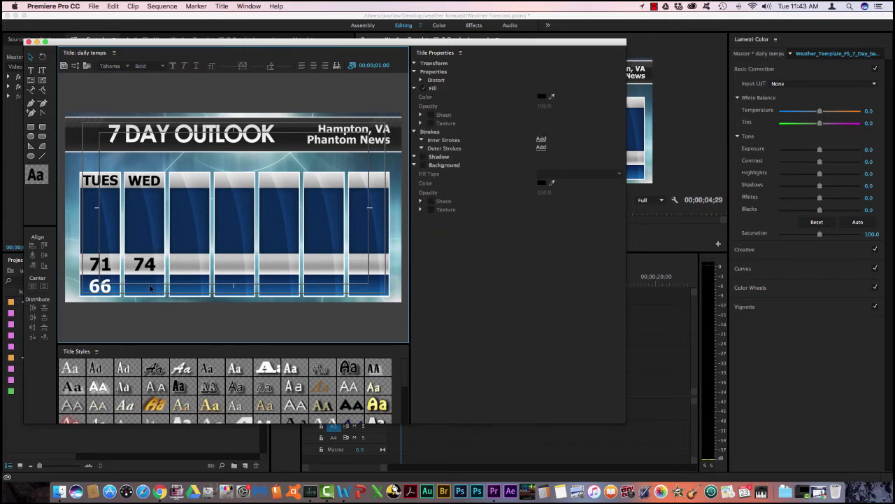
- Shorten the height of the 74 text box under WED
{"action": "left_click", "coordinate": [31, 70]}
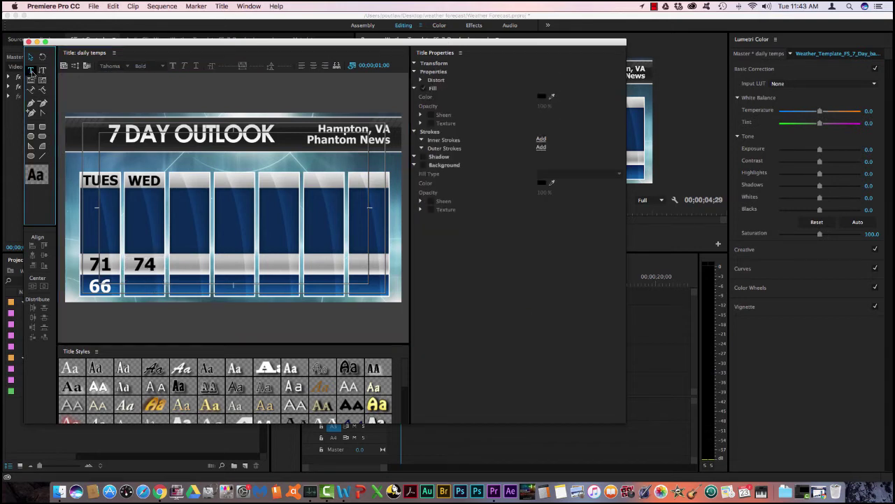
{"action": "left_click", "coordinate": [136, 294]}
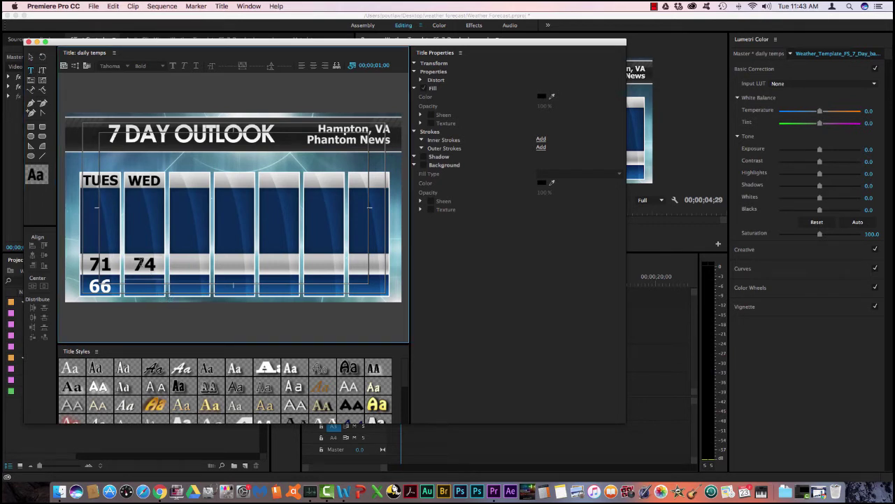
{"action": "left_click", "coordinate": [30, 57]}
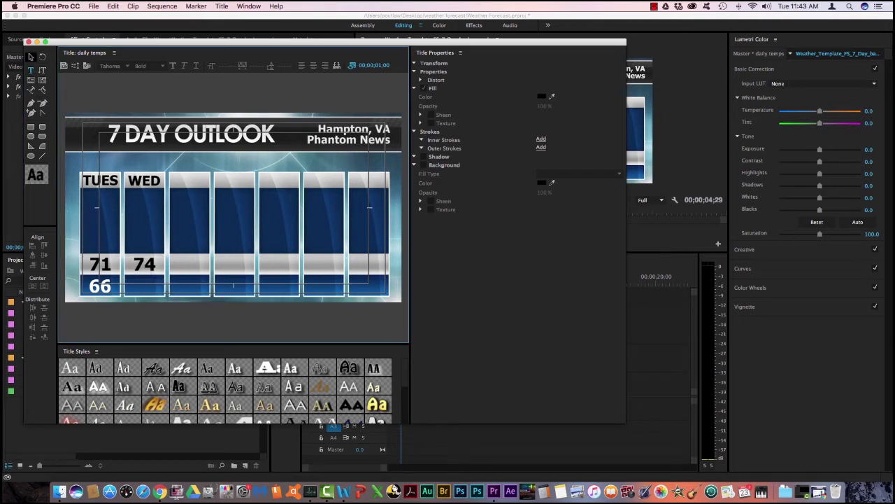
{"action": "left_click", "coordinate": [138, 271]}
{"action": "left_click_drag", "start_coordinate": [144, 279], "coordinate": [144, 275]}
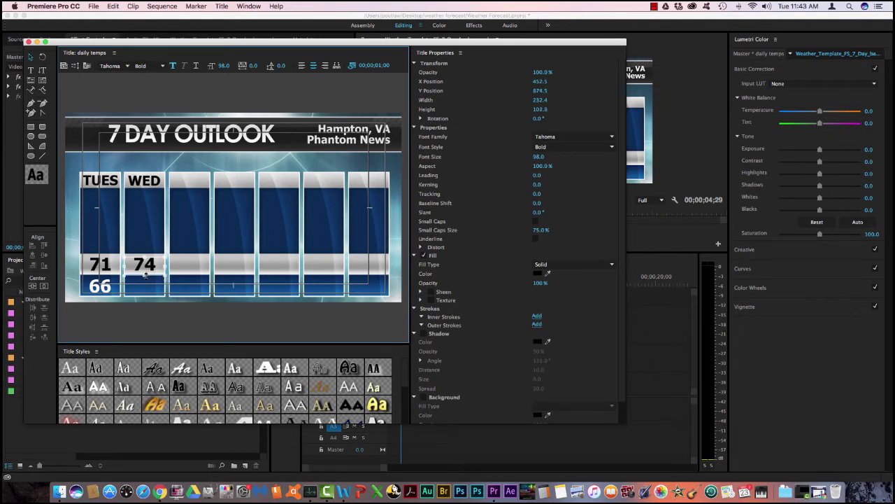
- Add a white '64' text beside the 66 under WED
{"action": "left_click", "coordinate": [31, 70]}
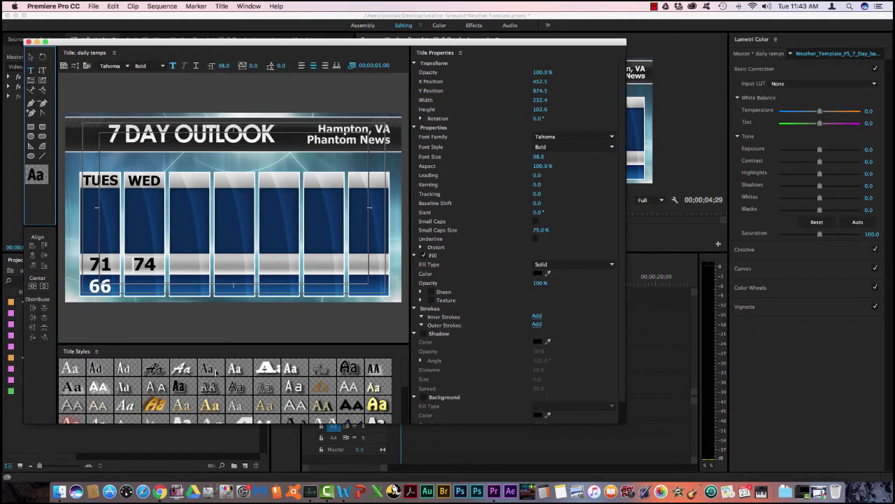
{"action": "left_click", "coordinate": [126, 284]}
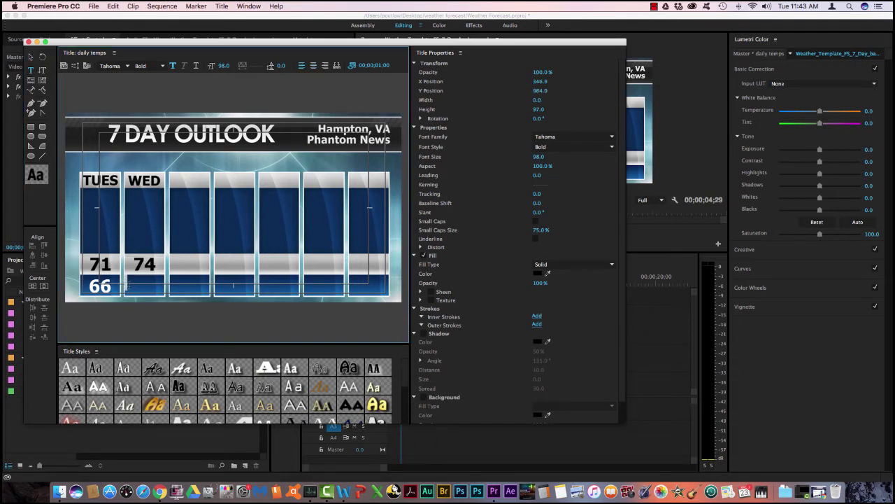
{"action": "type", "text": "64"}
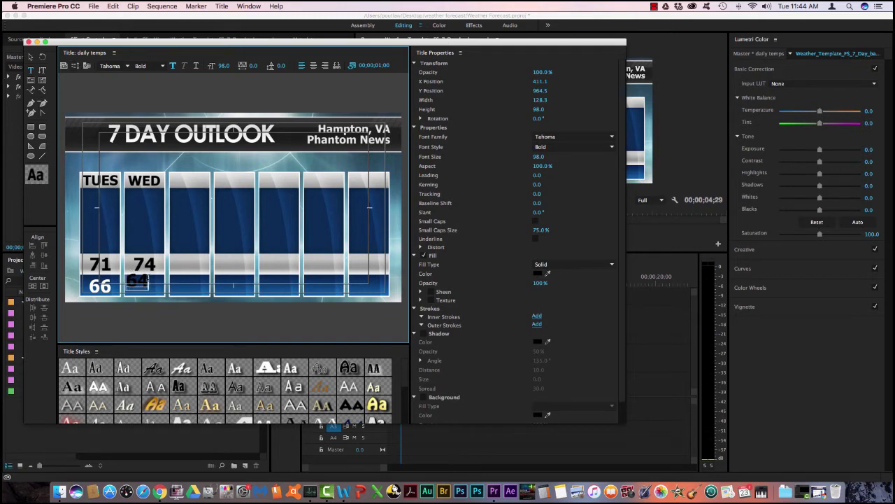
{"action": "left_click", "coordinate": [538, 273]}
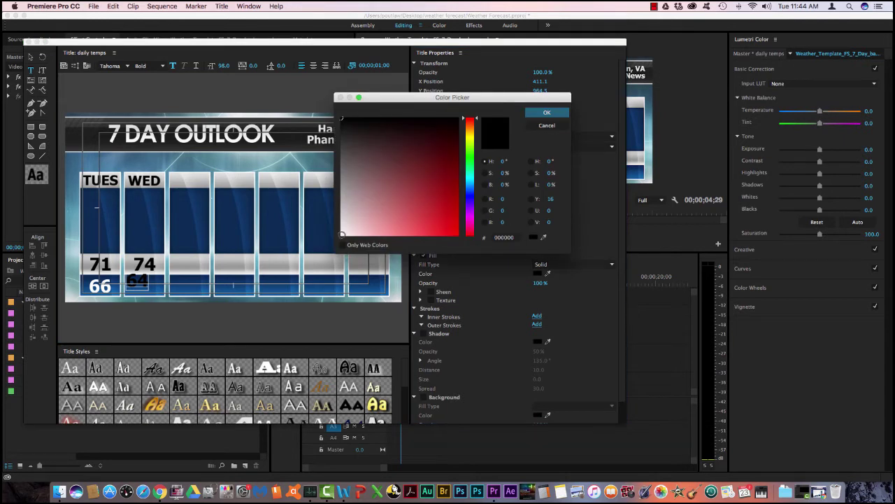
{"action": "left_click", "coordinate": [342, 235]}
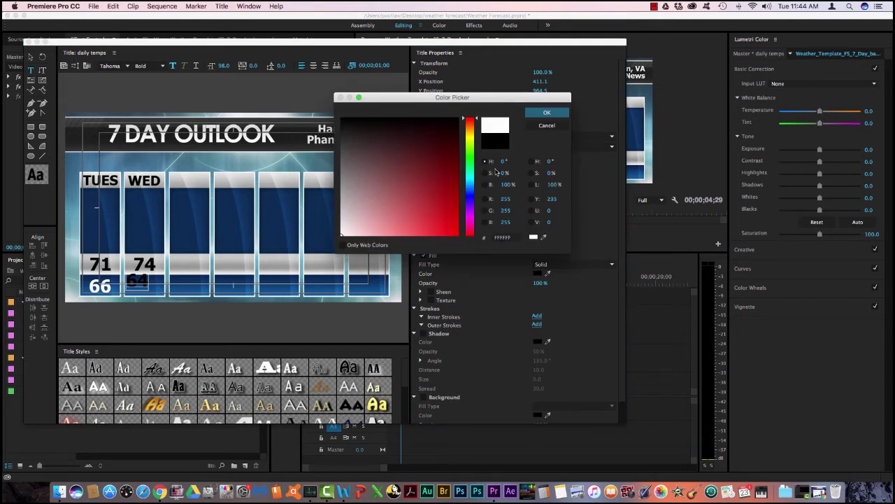
{"action": "left_click", "coordinate": [543, 113]}
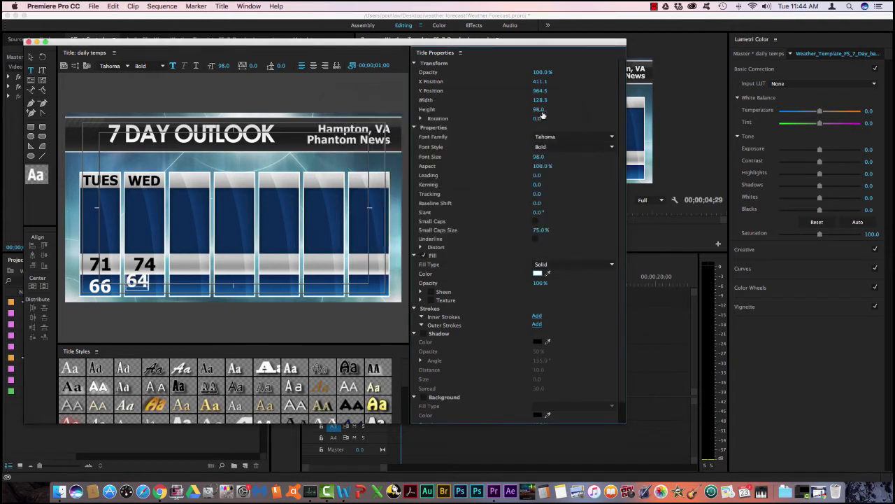
- Position the 64 directly under the 74, level with the 66
{"action": "left_click", "coordinate": [32, 57]}
{"action": "left_click", "coordinate": [142, 283]}
{"action": "left_click_drag", "start_coordinate": [147, 284], "coordinate": [139, 280]}
{"action": "left_click", "coordinate": [29, 58]}
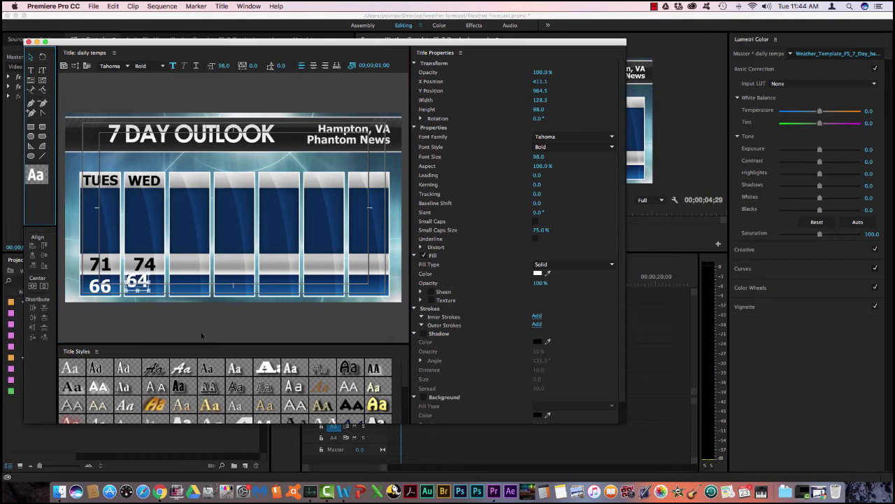
{"action": "left_click_drag", "start_coordinate": [139, 285], "coordinate": [144, 291]}
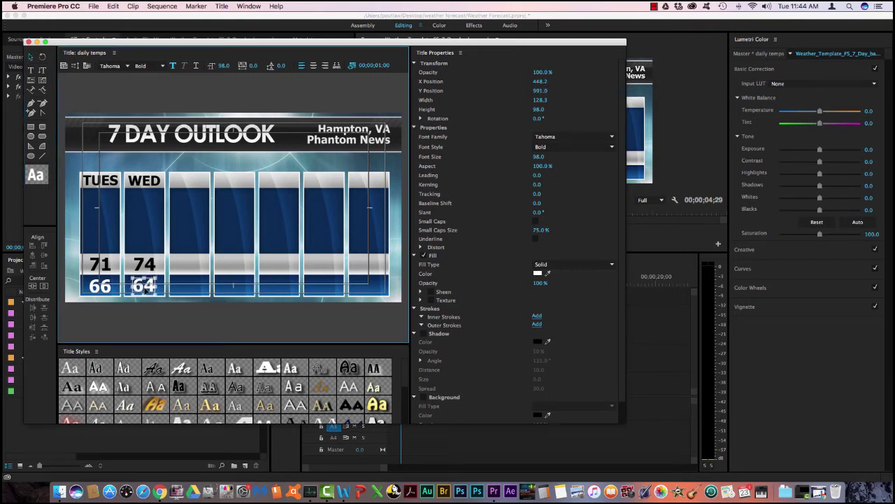
{"action": "left_click", "coordinate": [185, 288]}
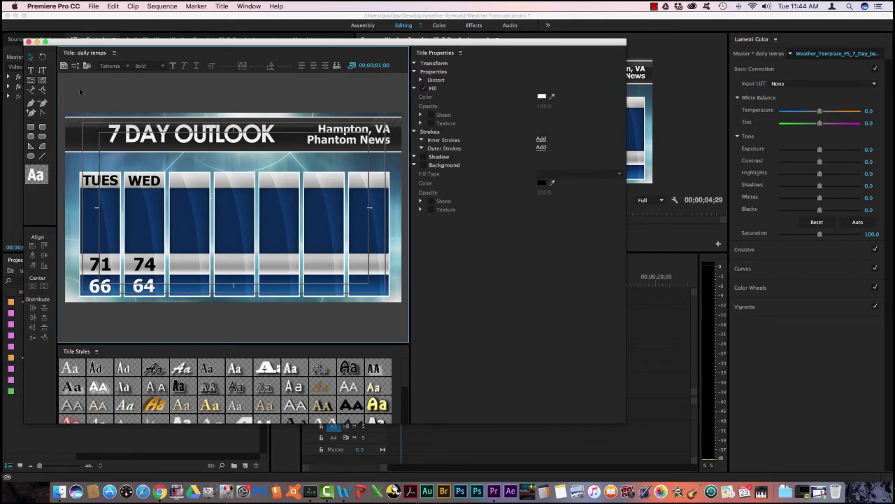
- Close the title editor, make V6 slightly taller, and load weather-icons-set.png in the Source monitor
{"action": "left_click", "coordinate": [28, 43]}
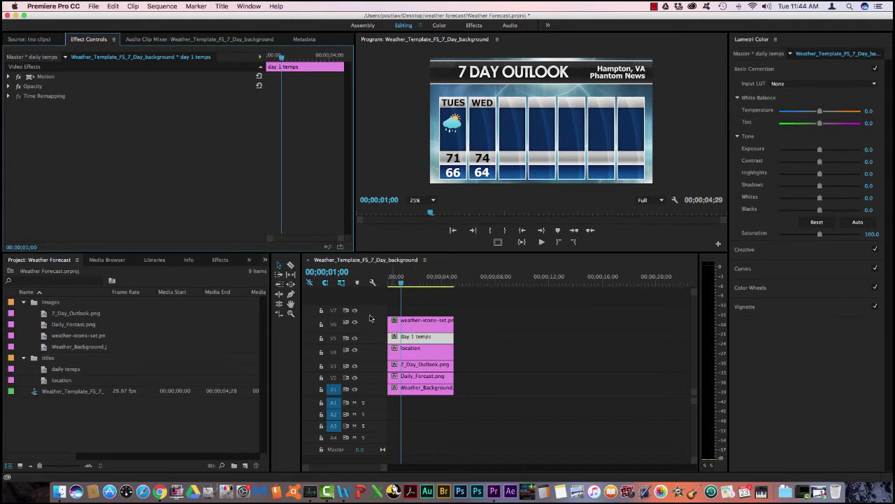
{"action": "left_click", "coordinate": [370, 320]}
{"action": "left_click_drag", "start_coordinate": [371, 320], "coordinate": [370, 324]}
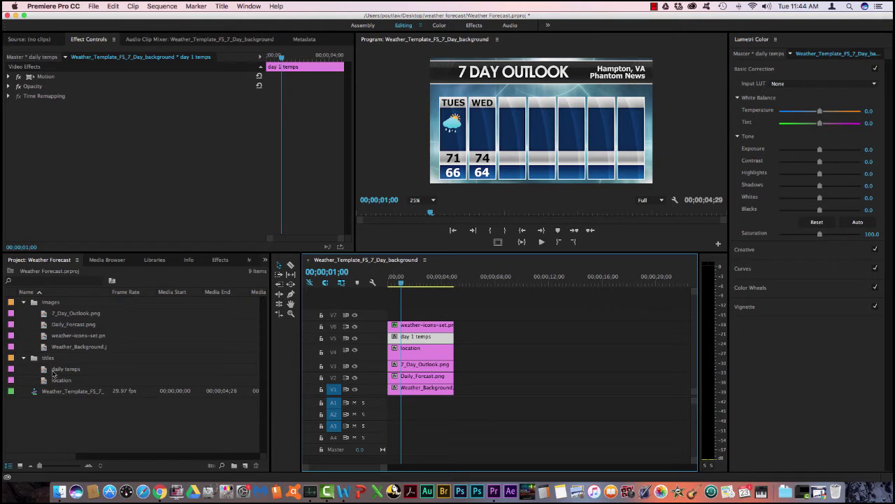
{"action": "left_click", "coordinate": [64, 340]}
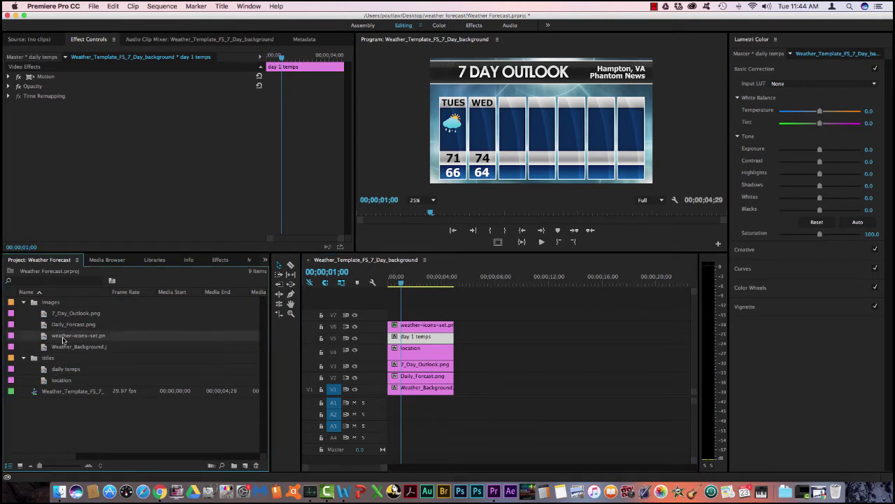
{"action": "left_click", "coordinate": [64, 339]}
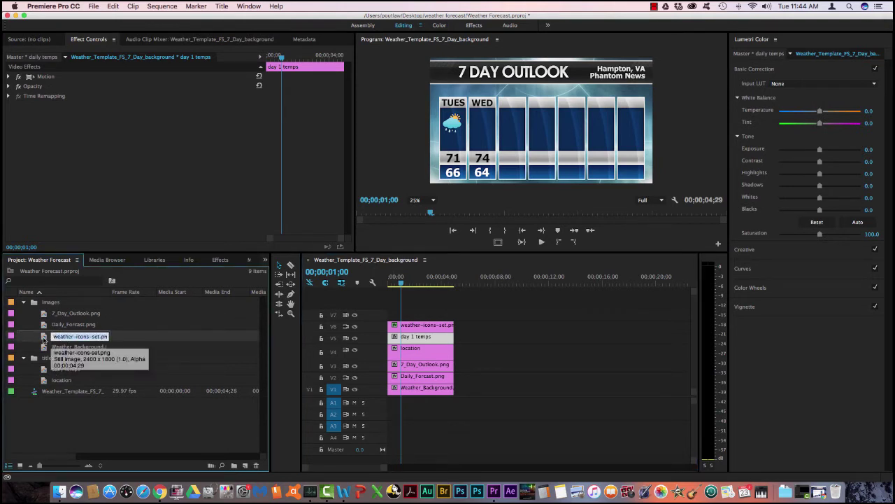
{"action": "left_click_drag", "start_coordinate": [63, 342], "coordinate": [170, 196]}
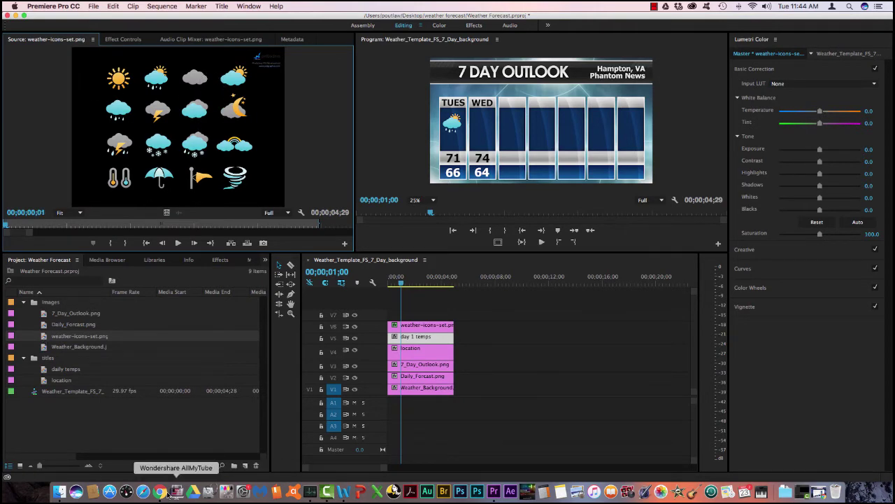
- Check the online forecast in Chrome, then return to Premiere Pro
{"action": "left_click", "coordinate": [160, 492]}
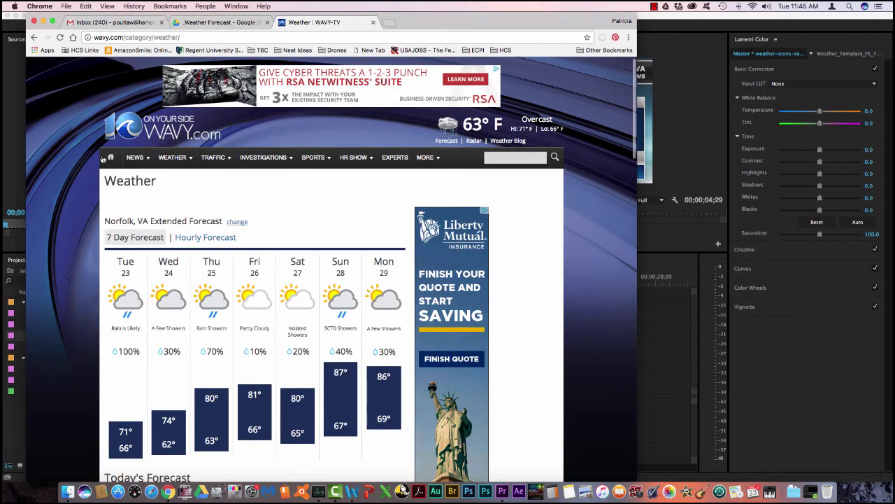
{"action": "left_click", "coordinate": [43, 22]}
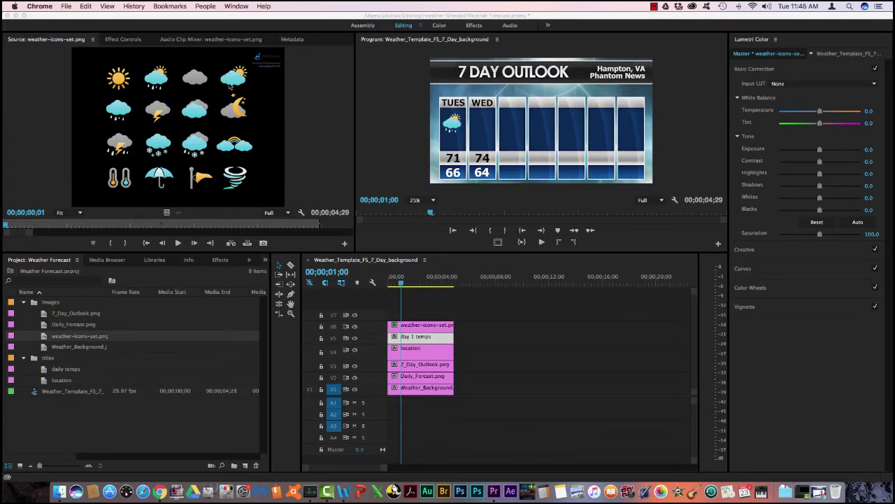
{"action": "left_click", "coordinate": [58, 339]}
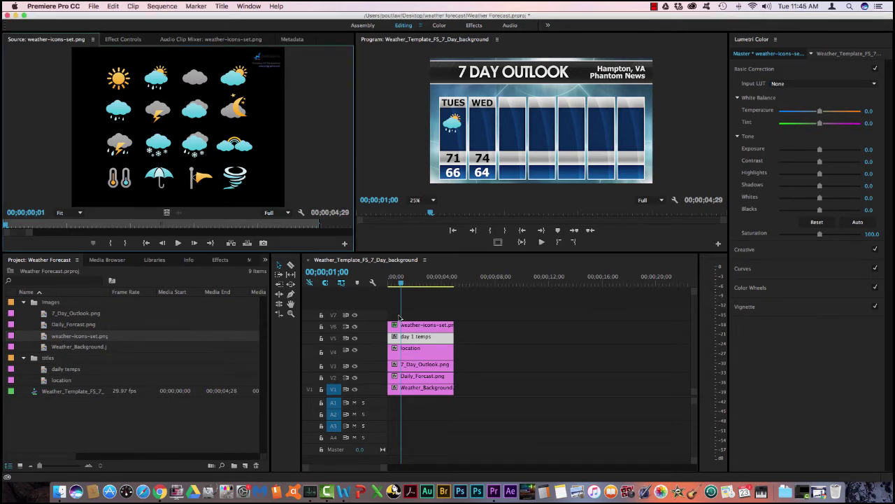
- Place weather-icons-set.png on track V7 and apply Set to Frame Size
{"action": "left_click_drag", "start_coordinate": [46, 339], "coordinate": [395, 323]}
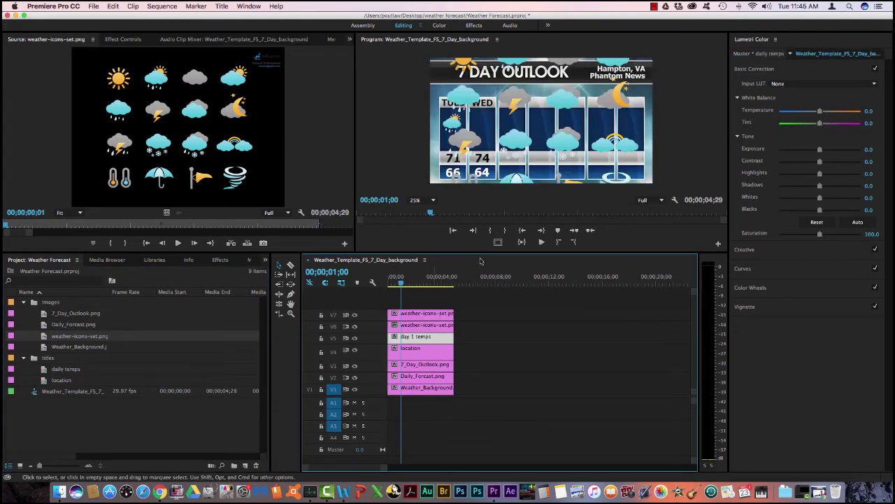
{"action": "left_click", "coordinate": [417, 316]}
{"action": "right_click", "coordinate": [418, 318]}
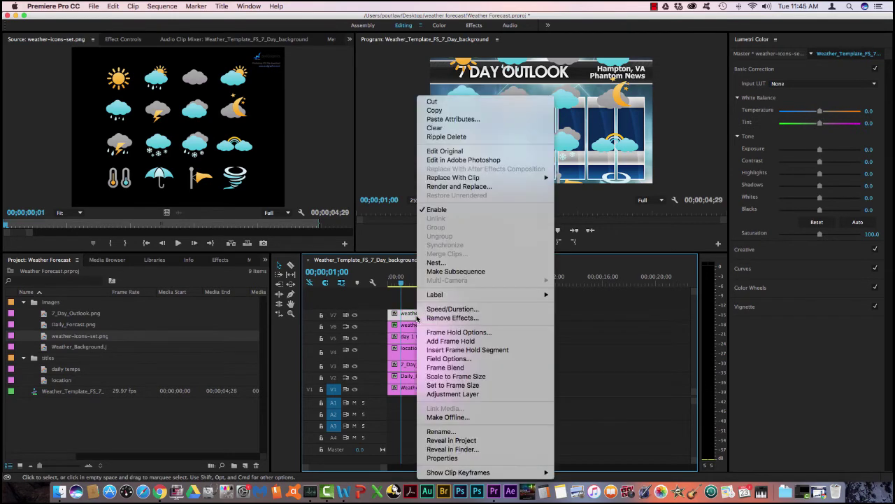
{"action": "left_click", "coordinate": [458, 385]}
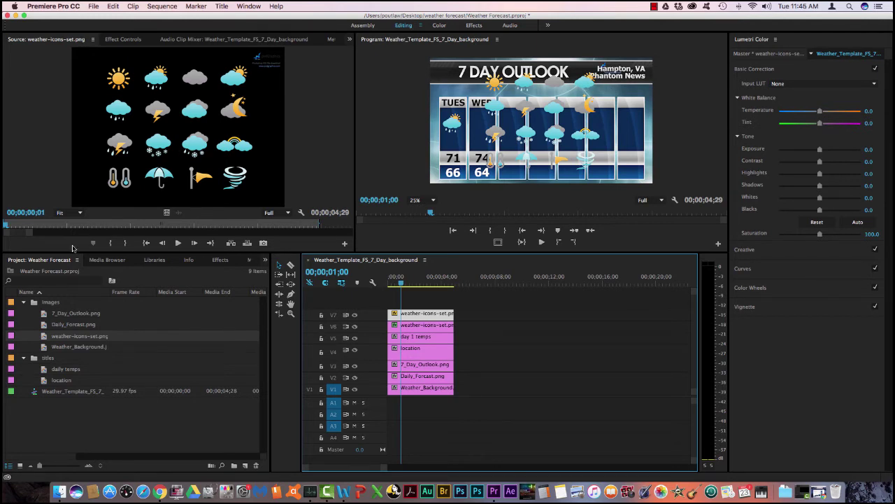
- Search the Effects panel for 'crop' and apply Crop to the V7 icon clip
{"action": "left_click", "coordinate": [218, 260]}
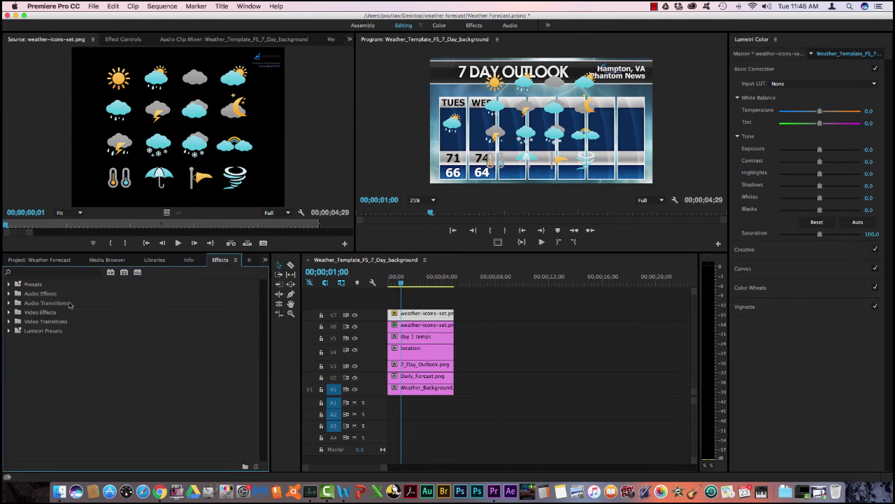
{"action": "left_click", "coordinate": [51, 273]}
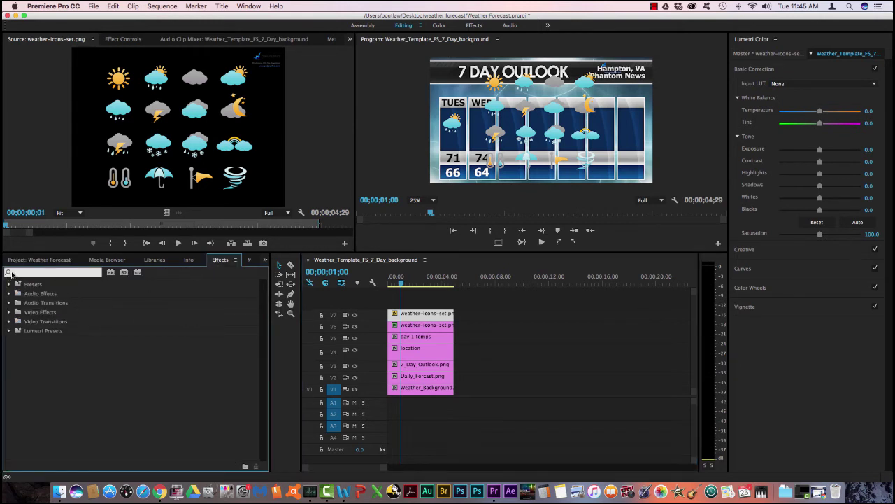
{"action": "type", "text": "crop"}
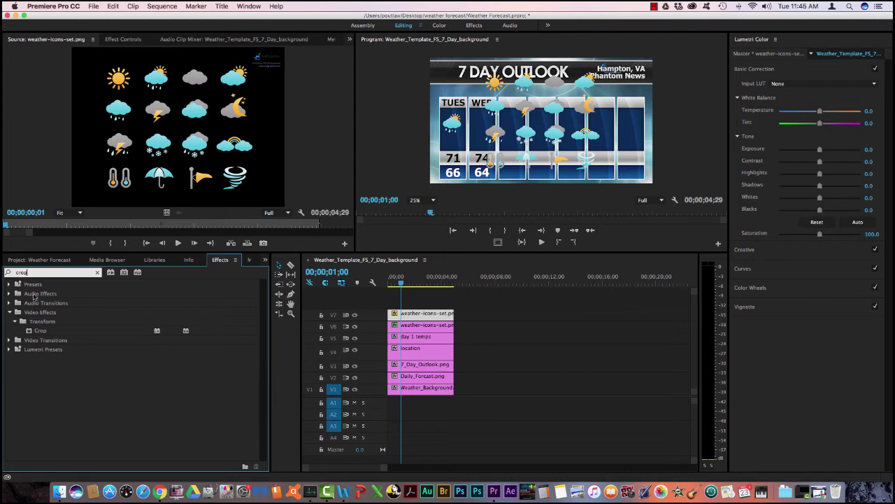
{"action": "left_click", "coordinate": [43, 332]}
{"action": "left_click_drag", "start_coordinate": [44, 334], "coordinate": [417, 315]}
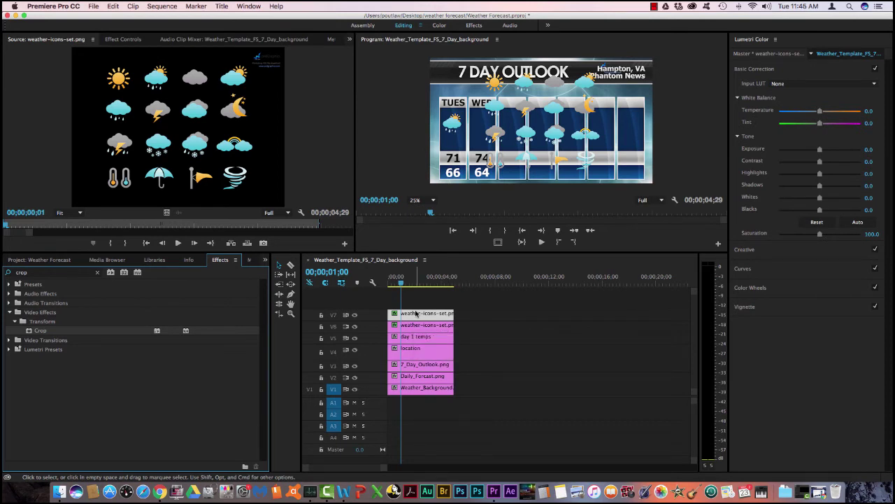
- Set the icon sheet's Crop to Left 66%, Top 6%, Right 16%, Bottom 73%
{"action": "left_click", "coordinate": [128, 41]}
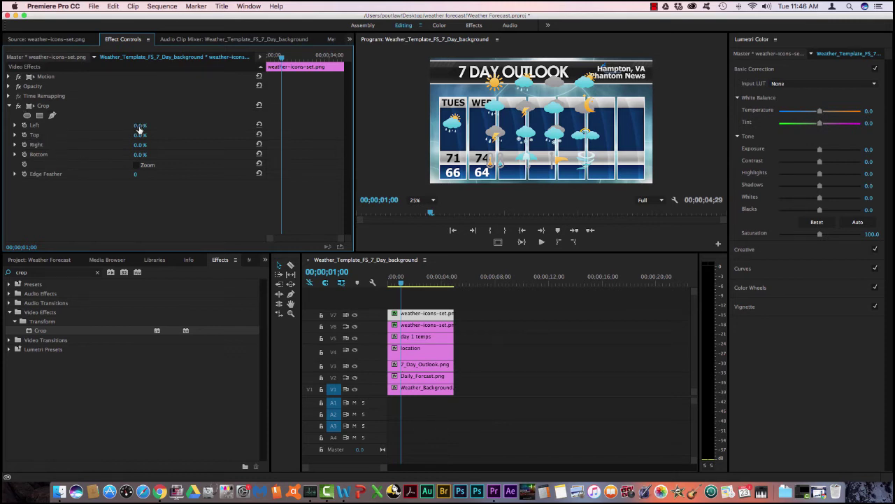
{"action": "left_click_drag", "start_coordinate": [139, 126], "coordinate": [213, 125]}
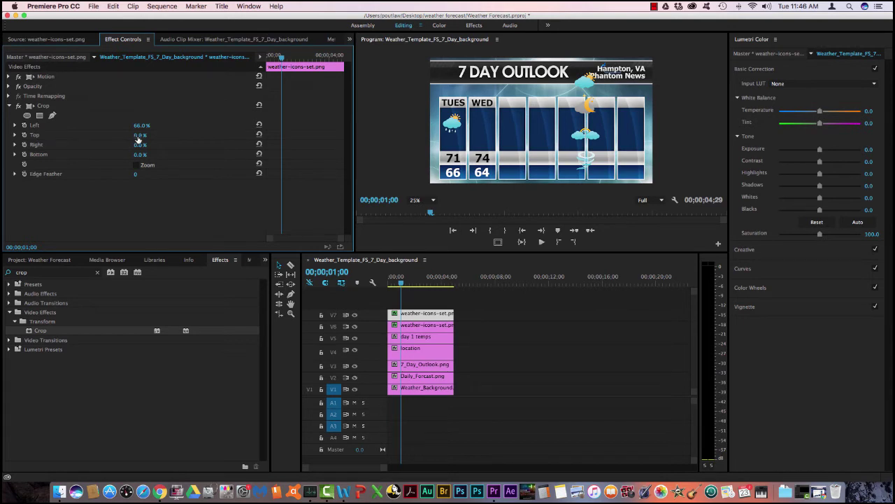
{"action": "left_click_drag", "start_coordinate": [140, 135], "coordinate": [137, 136]}
{"action": "left_click_drag", "start_coordinate": [140, 145], "coordinate": [162, 155]}
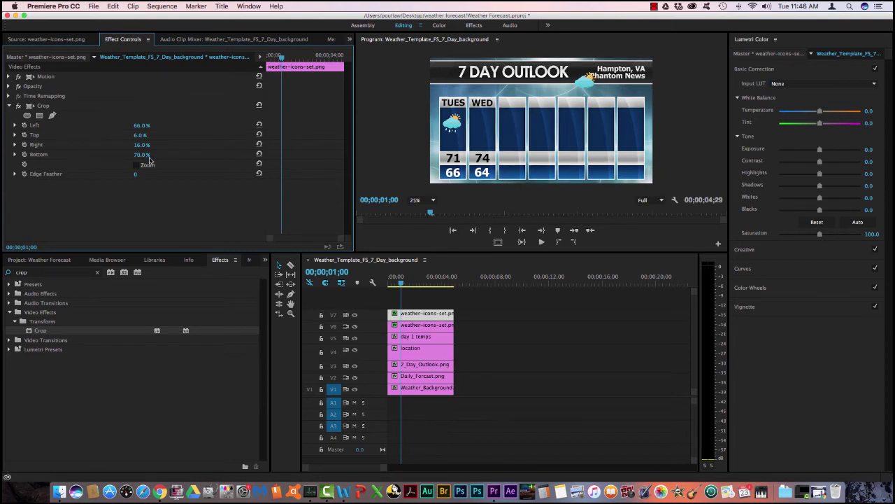
{"action": "left_click_drag", "start_coordinate": [142, 159], "coordinate": [146, 159]}
- Drag the partly cloudy icon into the WED column using Motion
{"action": "left_click", "coordinate": [29, 78]}
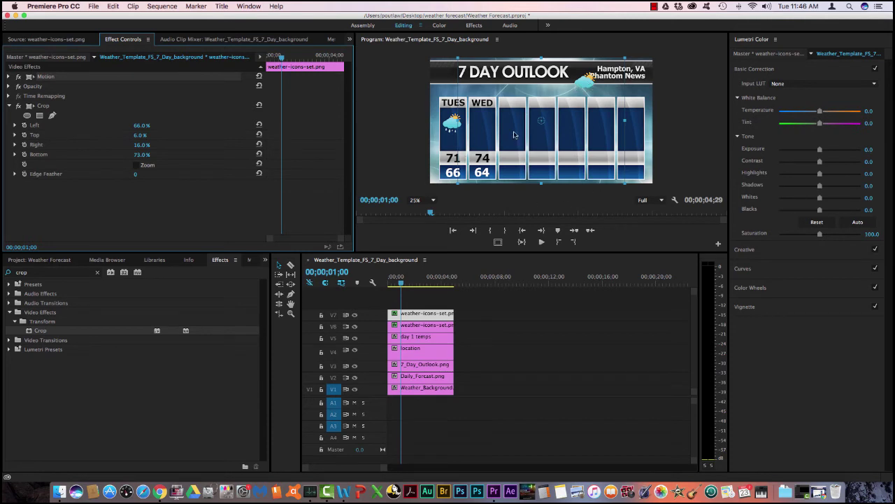
{"action": "left_click_drag", "start_coordinate": [590, 83], "coordinate": [488, 125]}
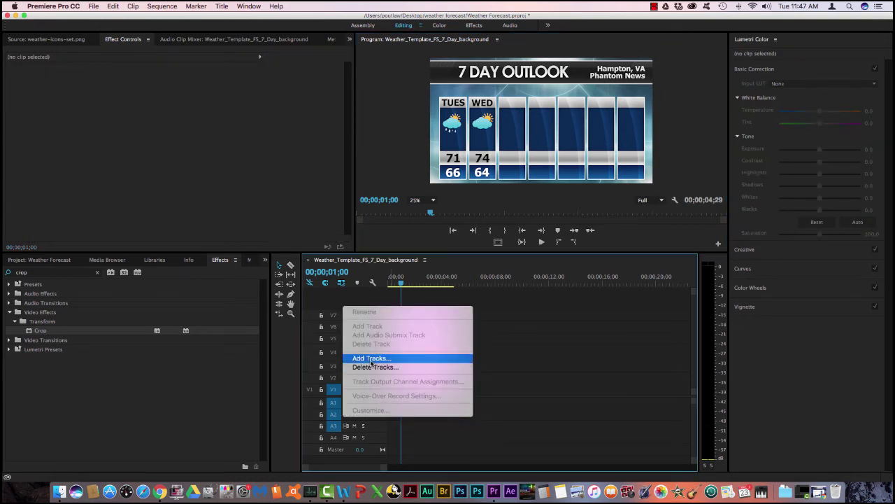
{"action": "left_click", "coordinate": [370, 358]}
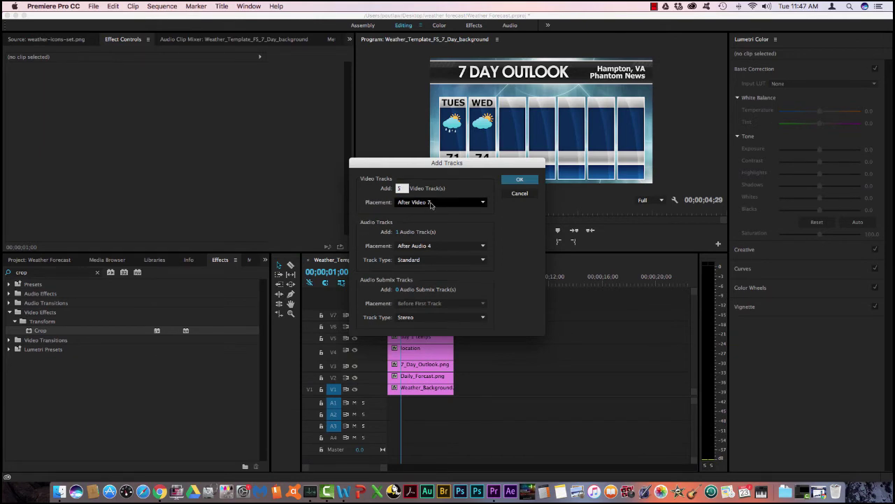
{"action": "left_click", "coordinate": [520, 179]}
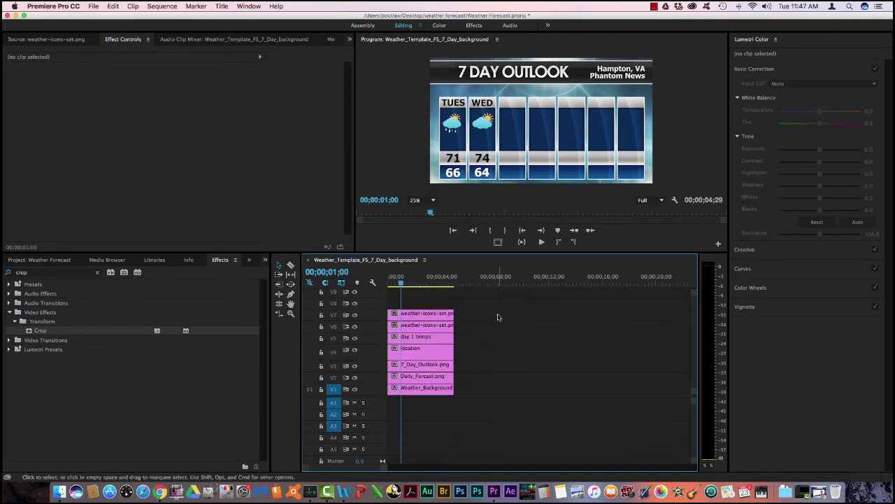
{"action": "scroll", "coordinate": [499, 317], "scroll_direction": "up", "scroll_amount": 3}
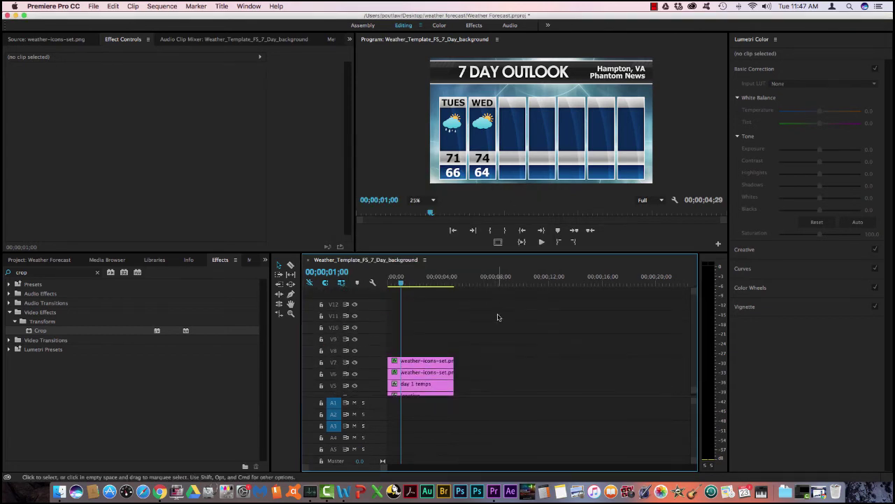
{"action": "scroll", "coordinate": [498, 317], "scroll_direction": "down", "scroll_amount": 3}
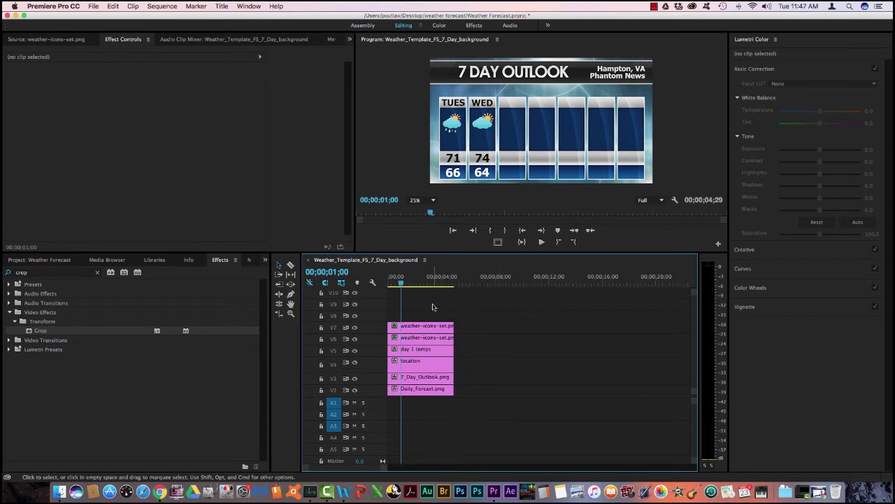
{"action": "scroll", "coordinate": [433, 307], "scroll_direction": "up", "scroll_amount": 3}
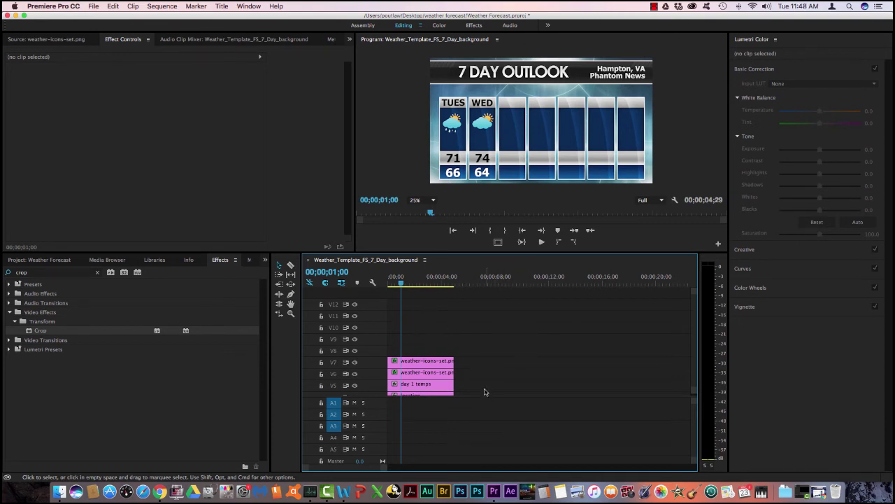
{"action": "scroll", "coordinate": [487, 392], "scroll_direction": "down", "scroll_amount": 3}
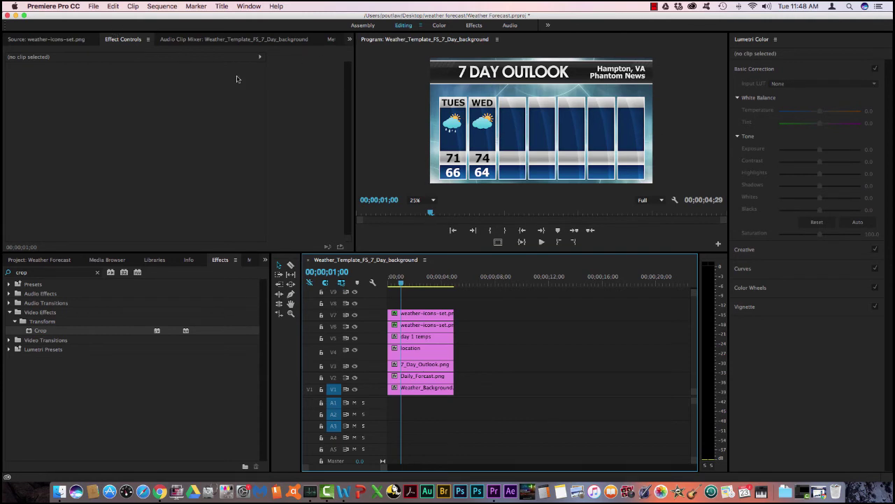
- Choose File > Export > Media for the Weather Forecast sequence
{"action": "left_click", "coordinate": [93, 6]}
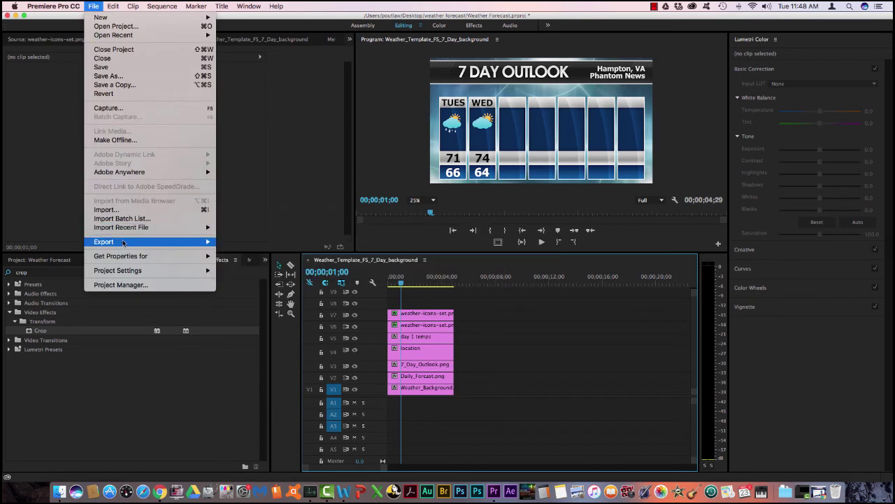
{"action": "left_click", "coordinate": [237, 149]}
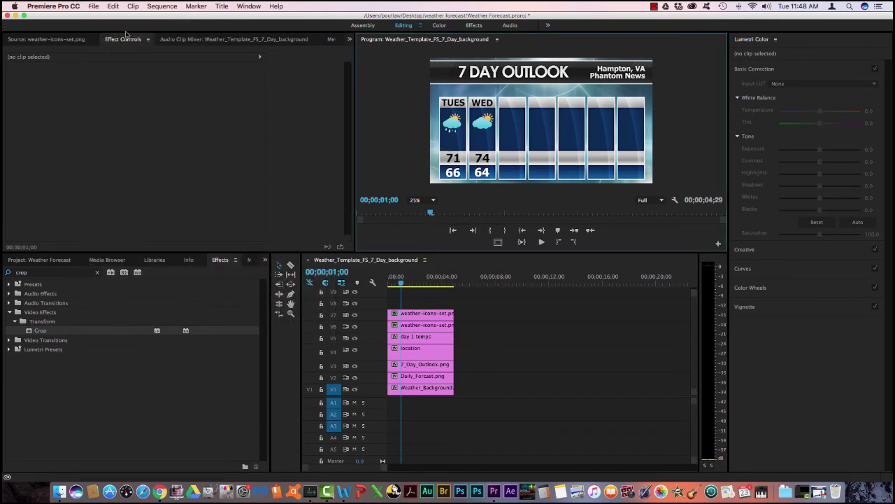
{"action": "left_click", "coordinate": [87, 102]}
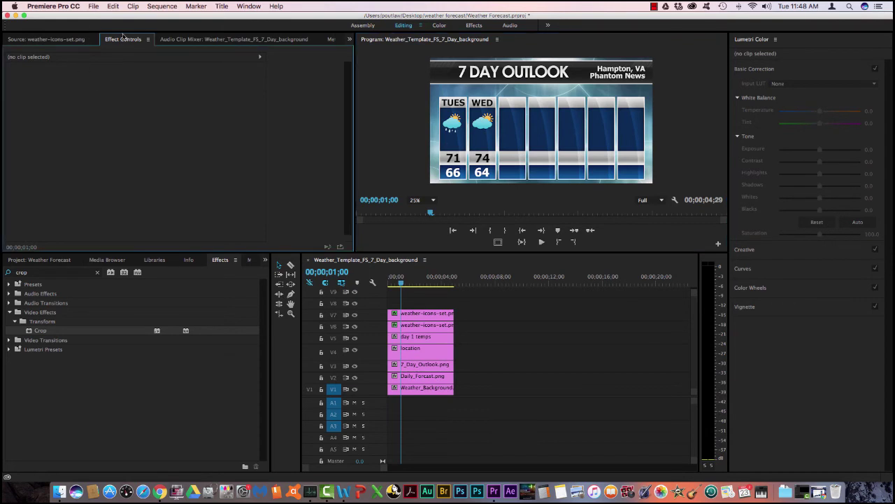
{"action": "left_click", "coordinate": [94, 7]}
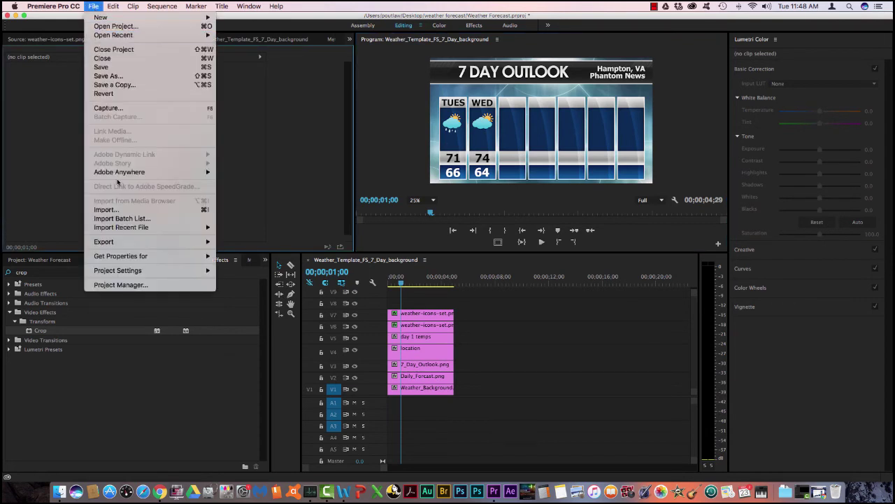
{"action": "mouse_move", "coordinate": [115, 243]}
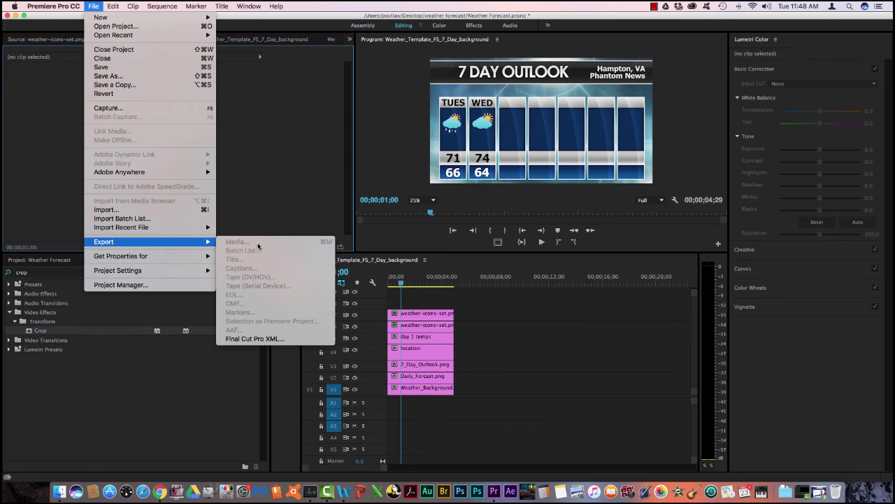
{"action": "left_click", "coordinate": [485, 270]}
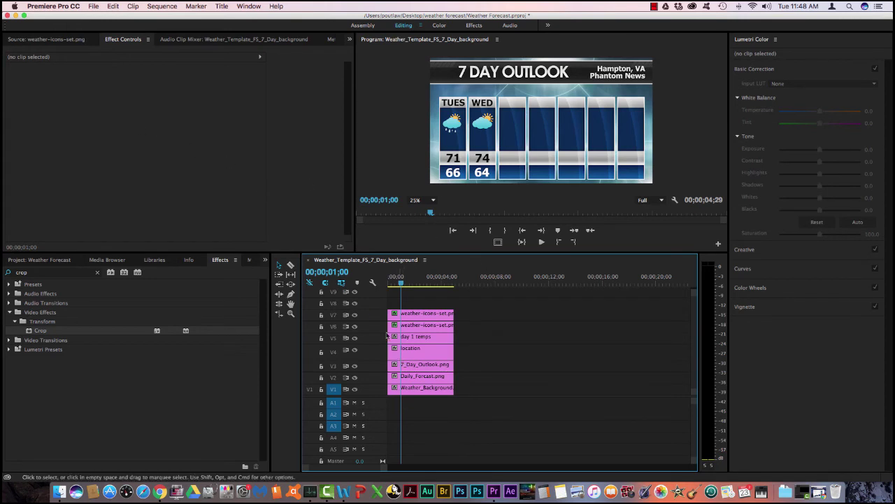
{"action": "left_click", "coordinate": [93, 6]}
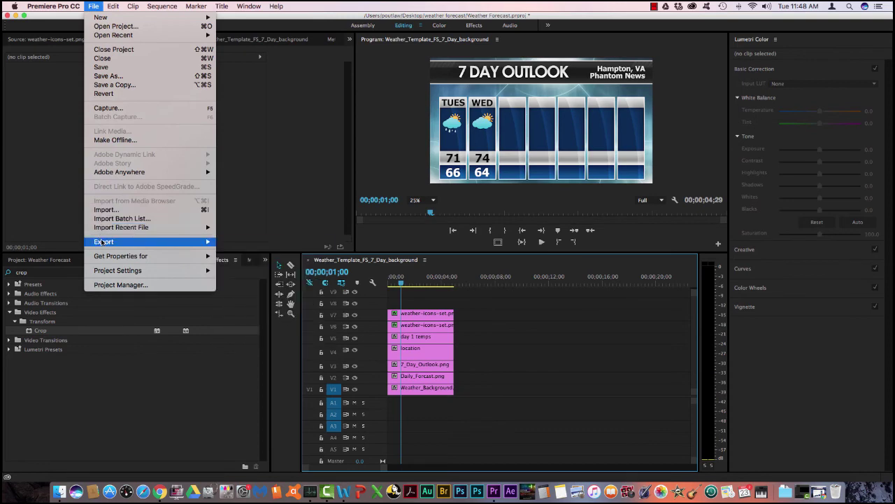
{"action": "mouse_move", "coordinate": [105, 243]}
{"action": "left_click", "coordinate": [239, 243]}
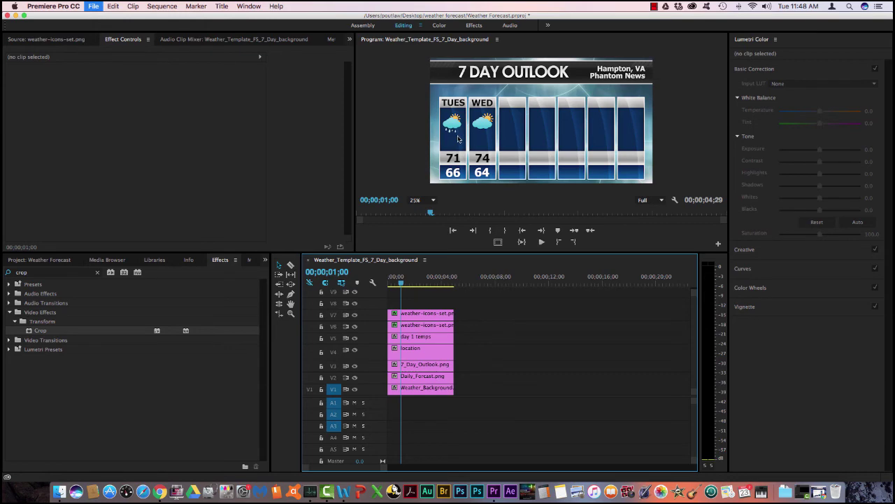
- Keep the H.264 format and rename the output file to 'POut'
{"action": "left_click", "coordinate": [725, 82]}
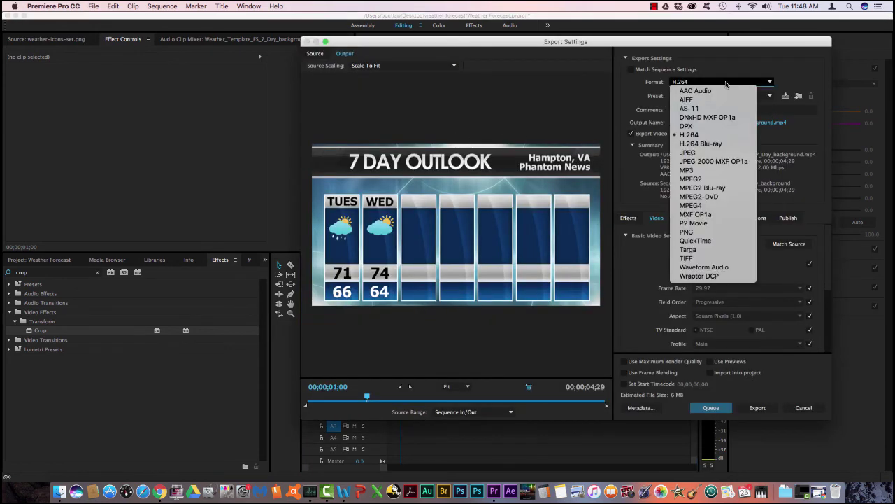
{"action": "left_click", "coordinate": [719, 135]}
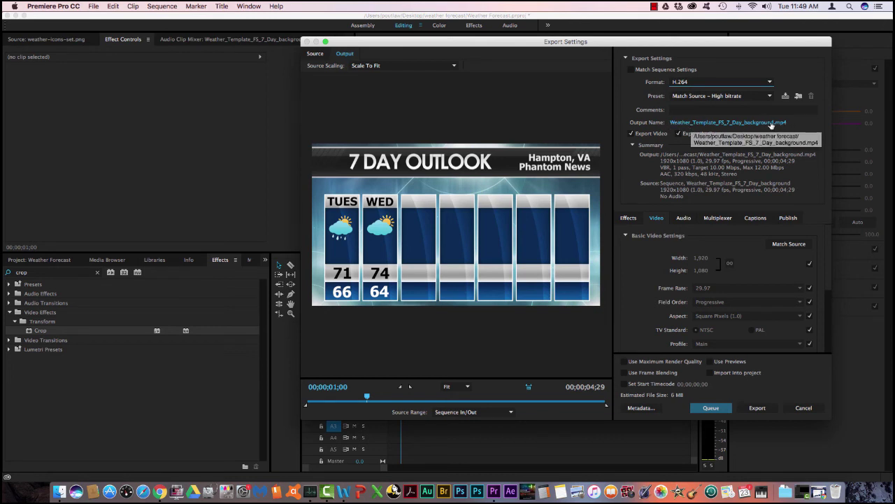
{"action": "left_click", "coordinate": [772, 123]}
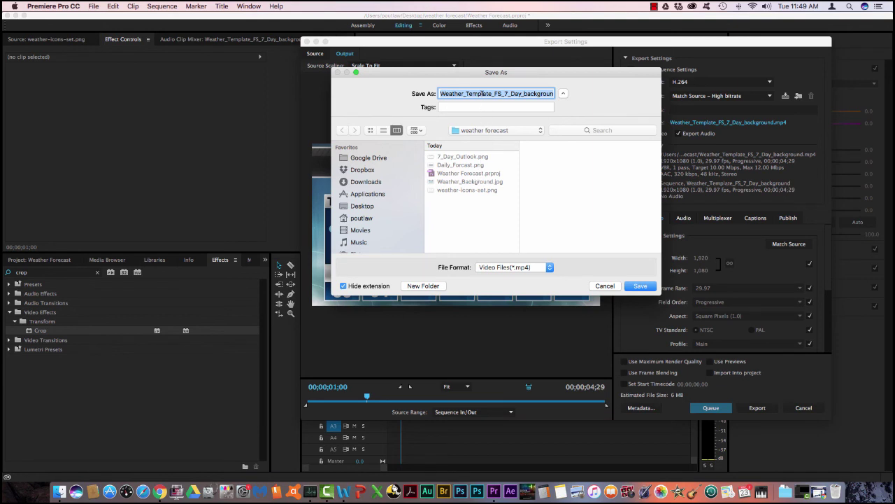
{"action": "type", "text": "POutlaw_WeatherForecast"}
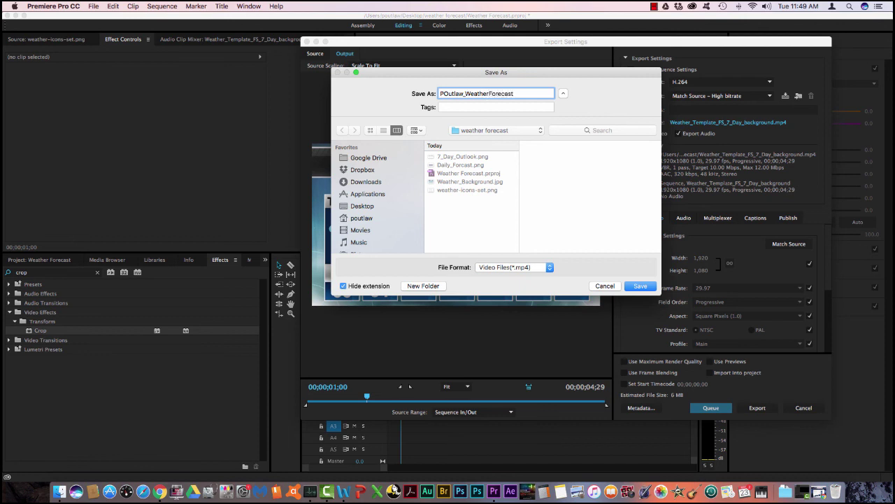
{"action": "left_click", "coordinate": [640, 286]}
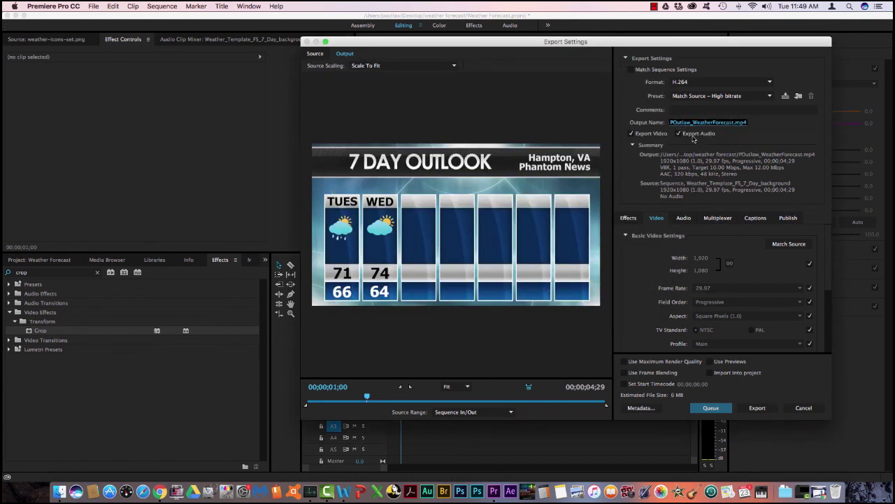
- Export the MP4, then close Premiere Pro, saving the project changes
{"action": "left_click", "coordinate": [756, 410]}
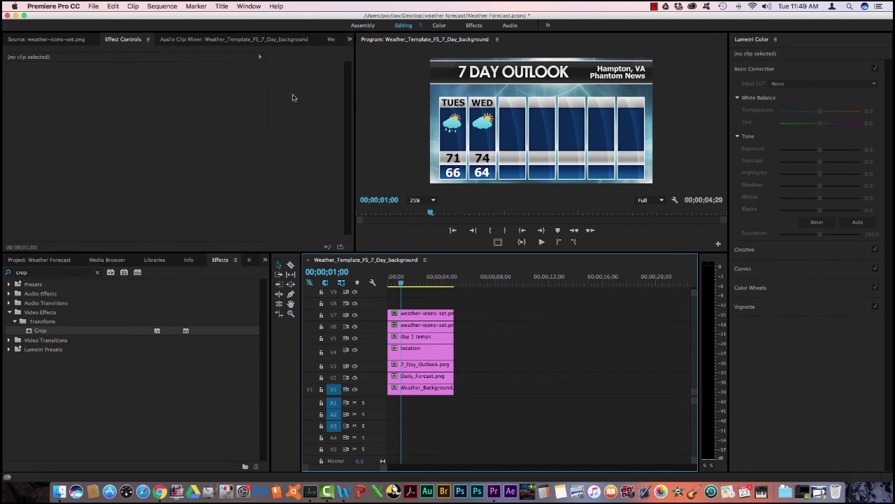
{"action": "left_click", "coordinate": [7, 15]}
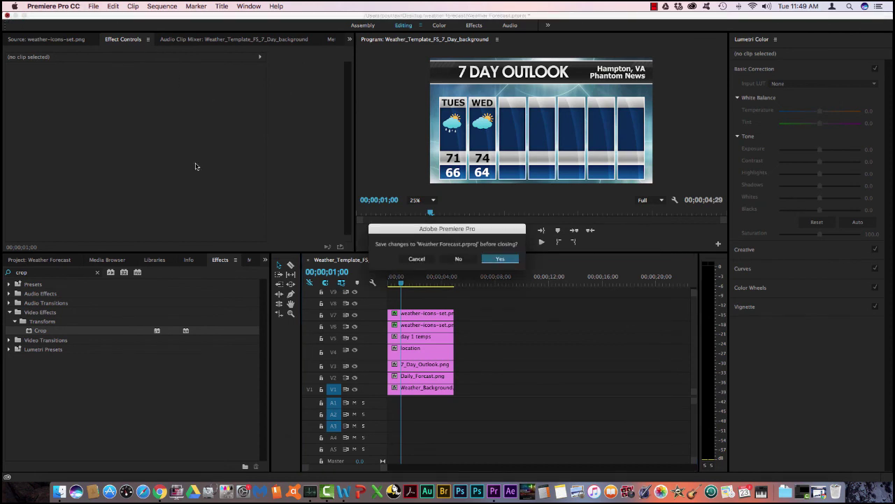
{"action": "left_click", "coordinate": [496, 259]}
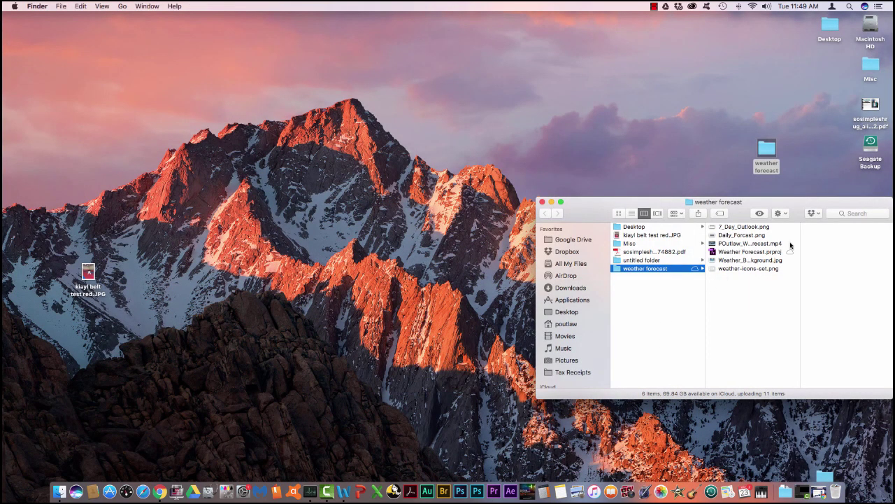
- Sort the Drive _Weather Forecast folder by name and drag the exported MP4 in to upload
{"action": "left_click", "coordinate": [160, 492]}
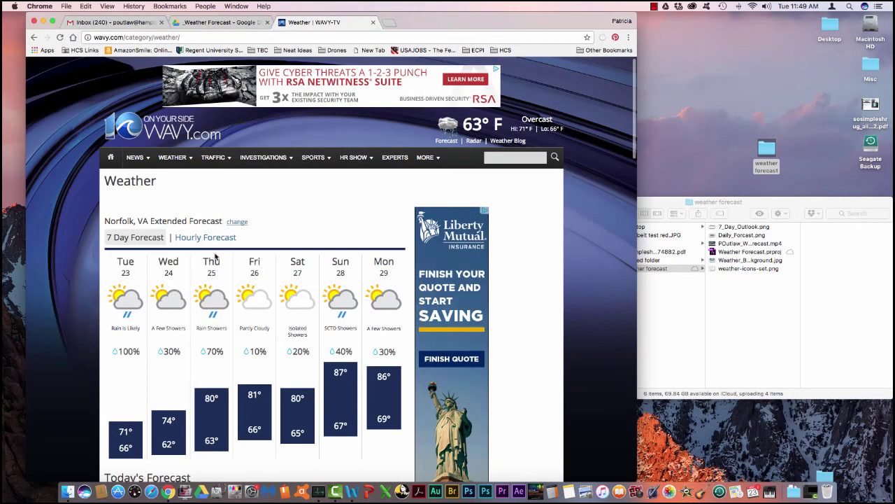
{"action": "left_click", "coordinate": [224, 21]}
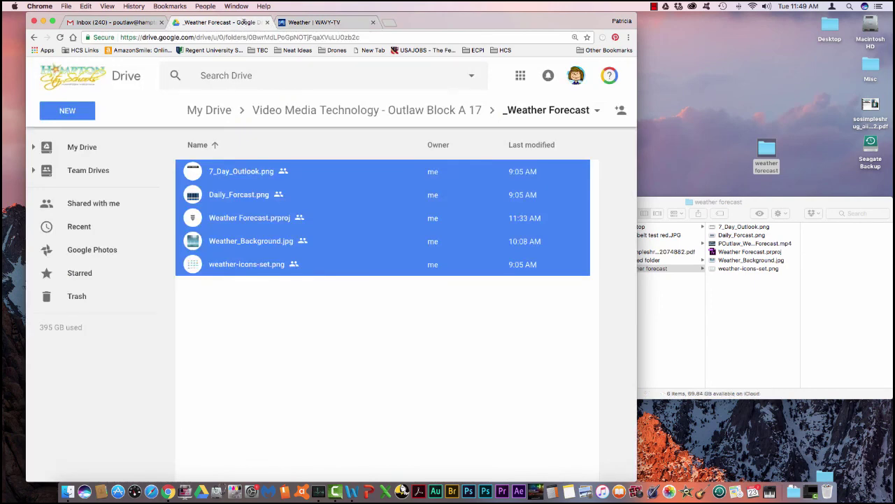
{"action": "left_click", "coordinate": [217, 145]}
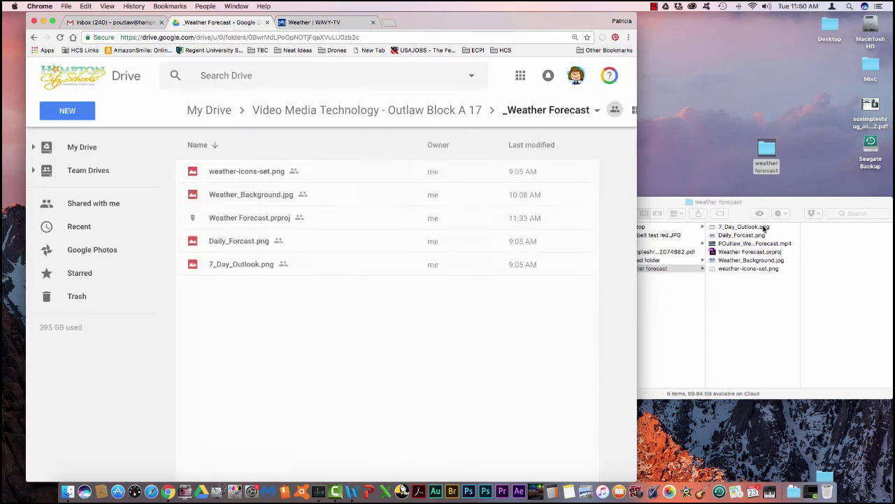
{"action": "left_click", "coordinate": [746, 244]}
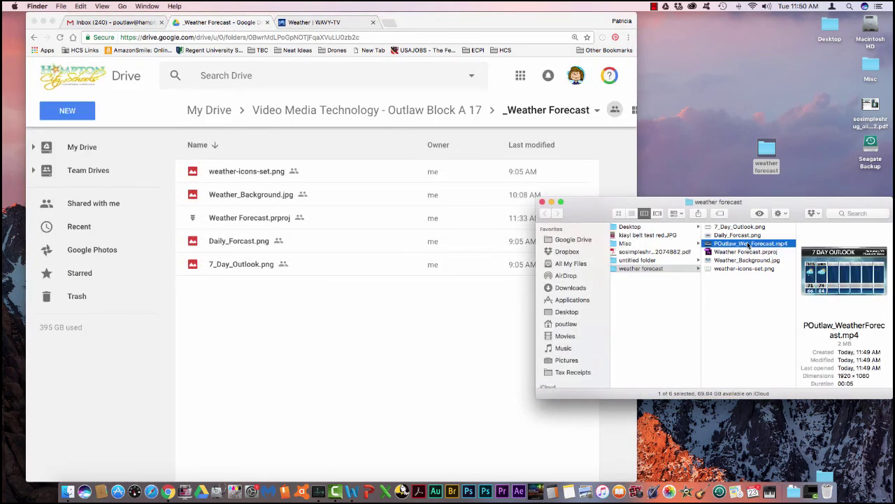
{"action": "left_click_drag", "start_coordinate": [748, 245], "coordinate": [288, 304]}
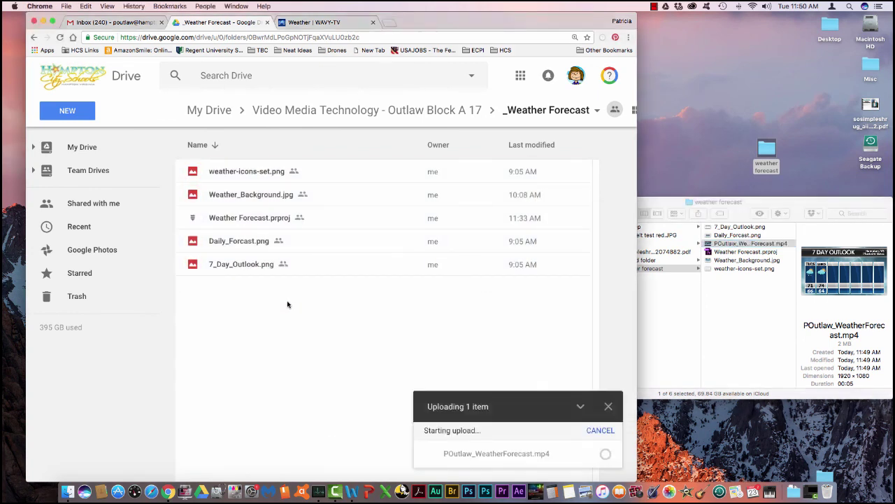